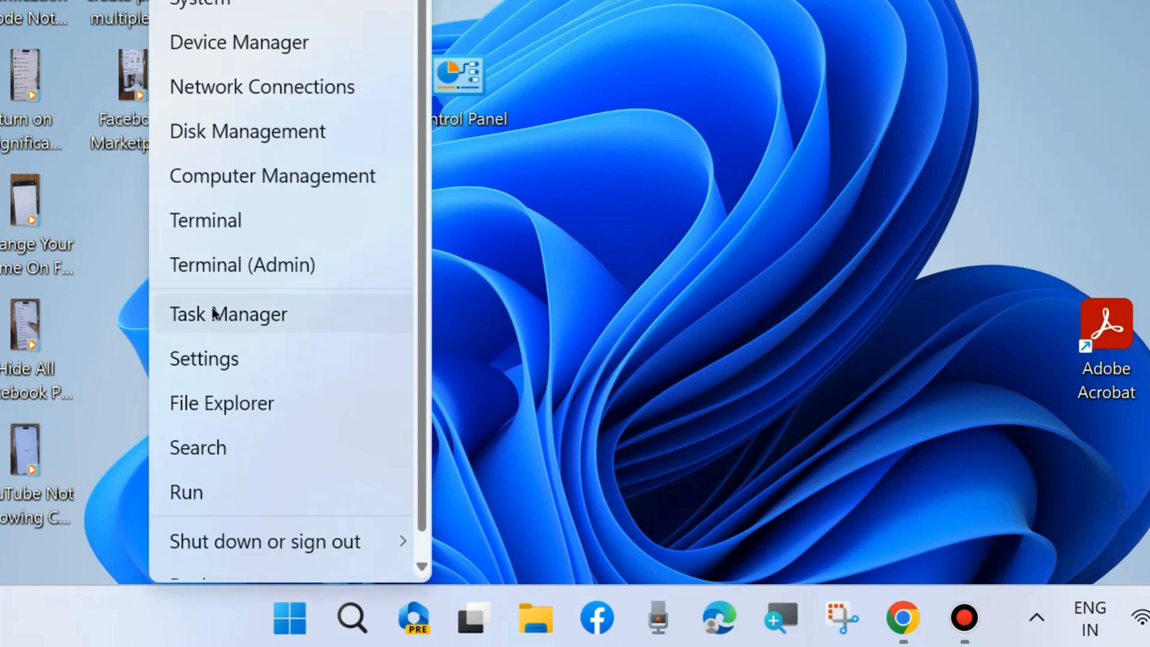
- Open Task Manager and end the SECOCL.exe background process
click(213, 313)
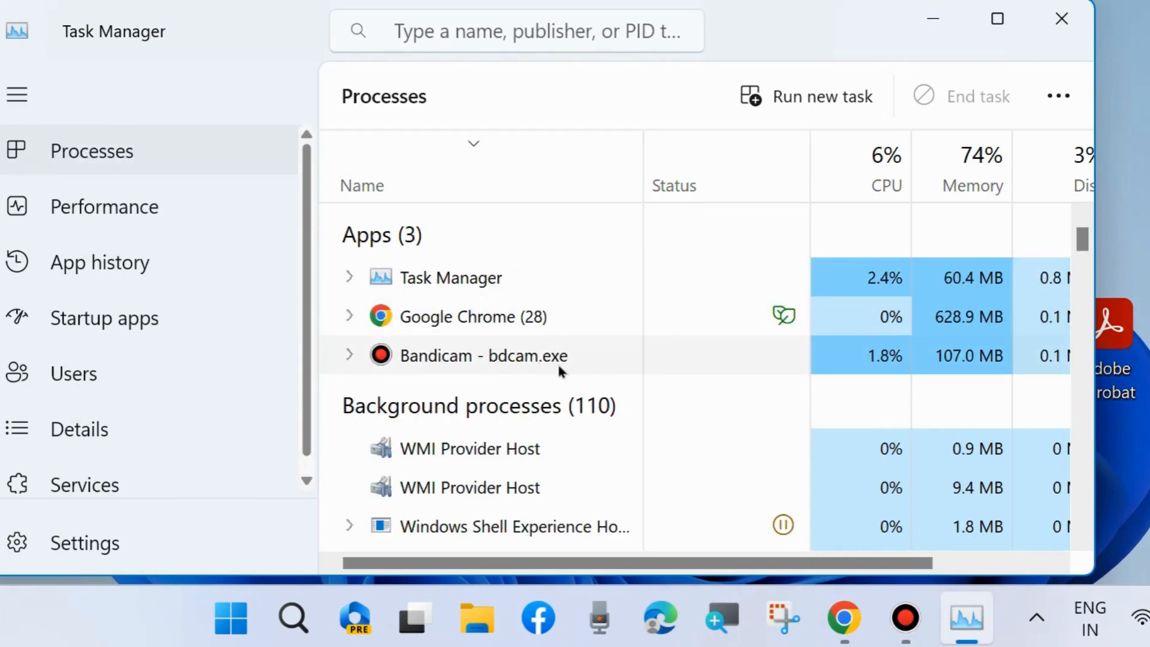
scroll(557, 364, down, 3)
scroll(560, 371, down, 6)
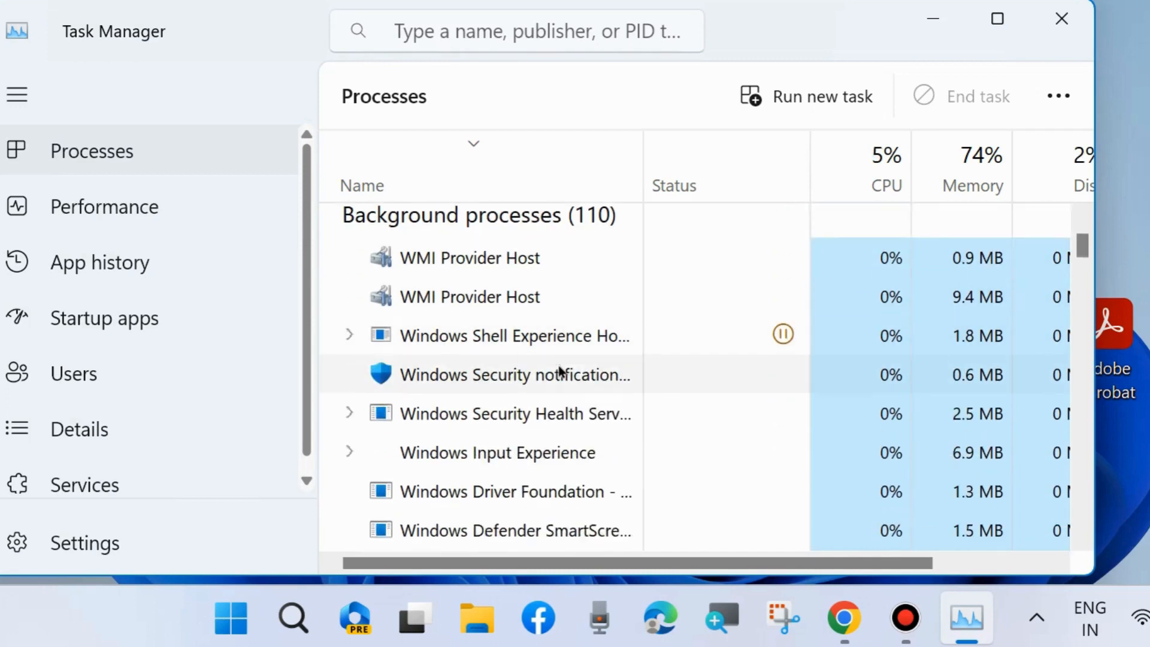
scroll(561, 371, down, 7)
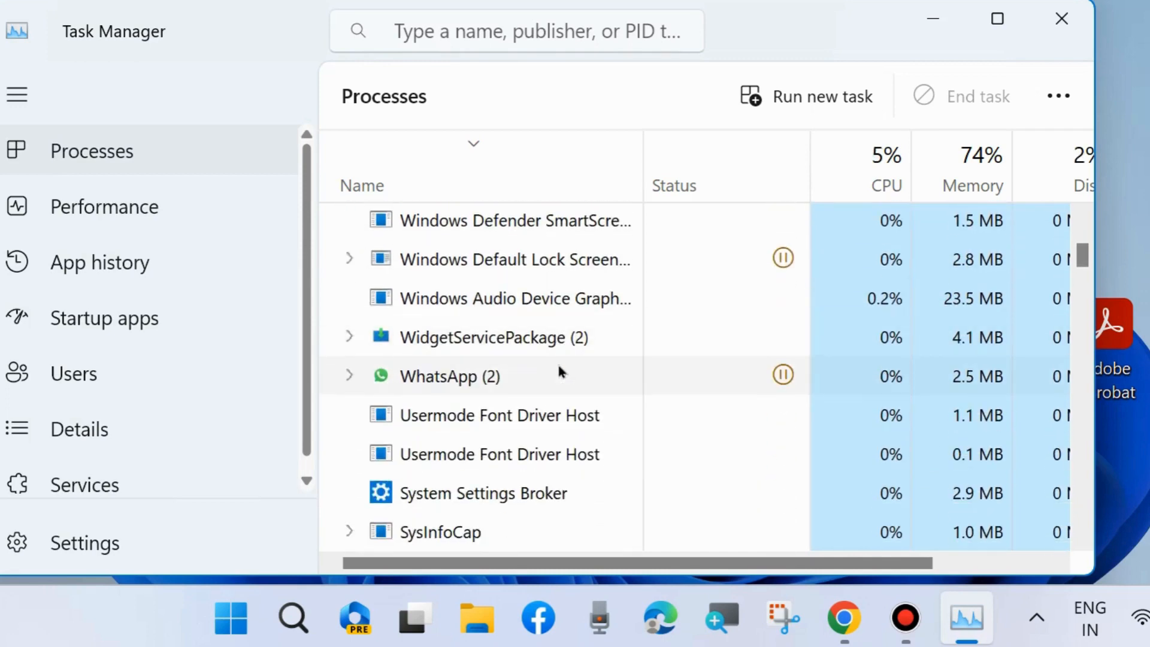
scroll(561, 371, down, 2)
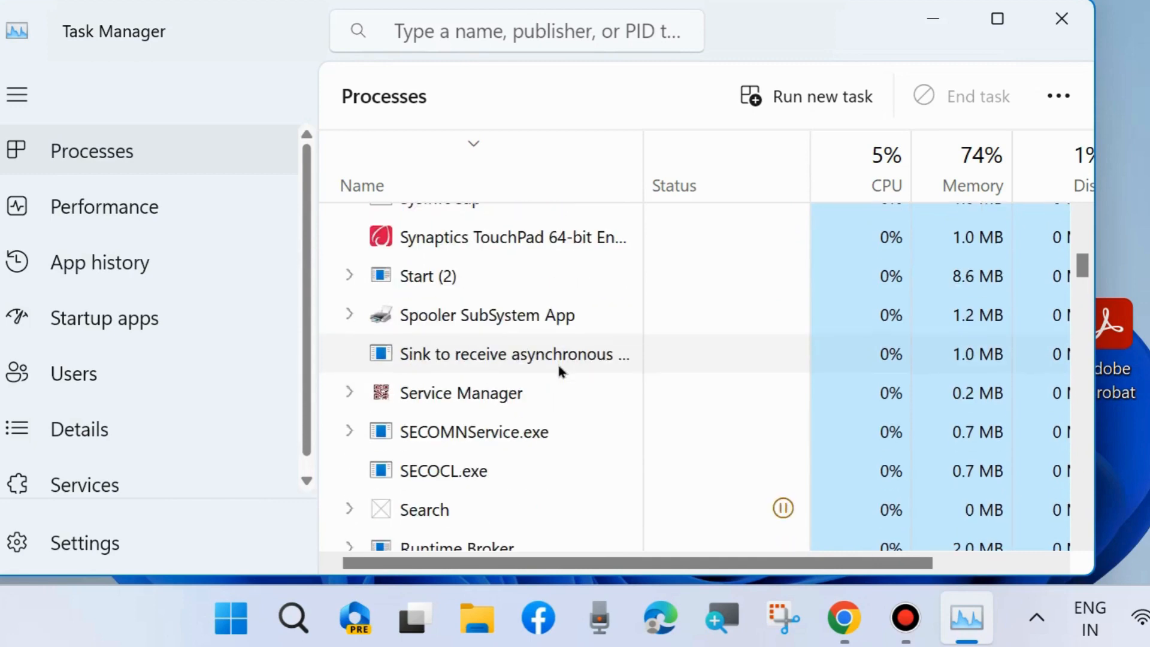
click(518, 434)
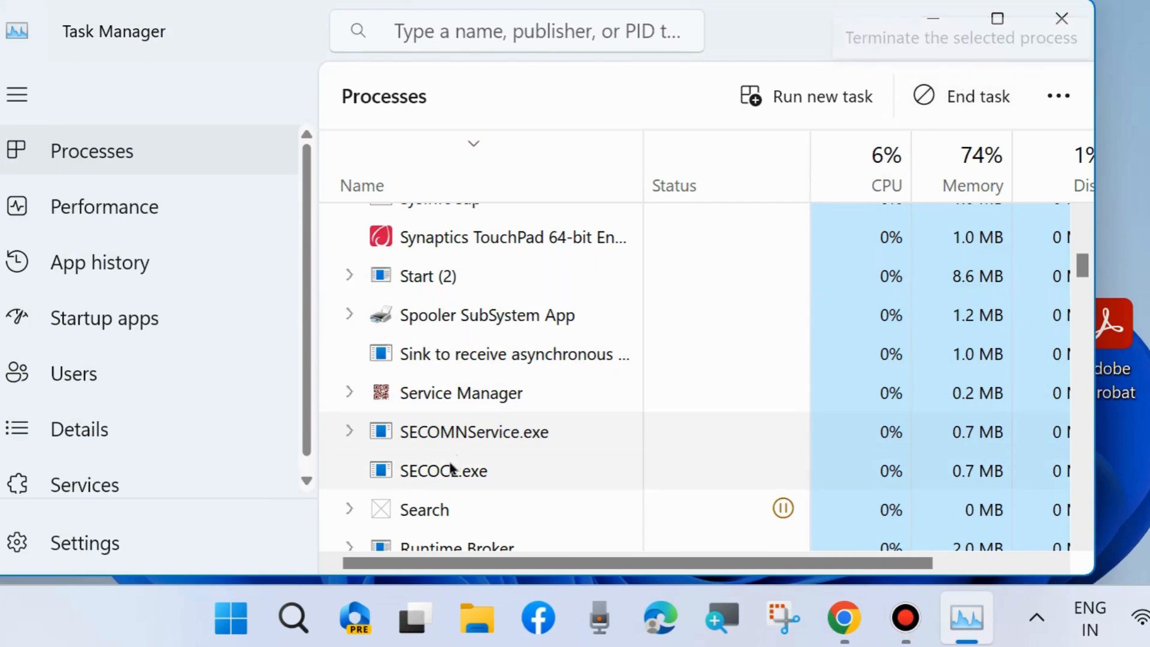
click(449, 470)
click(965, 94)
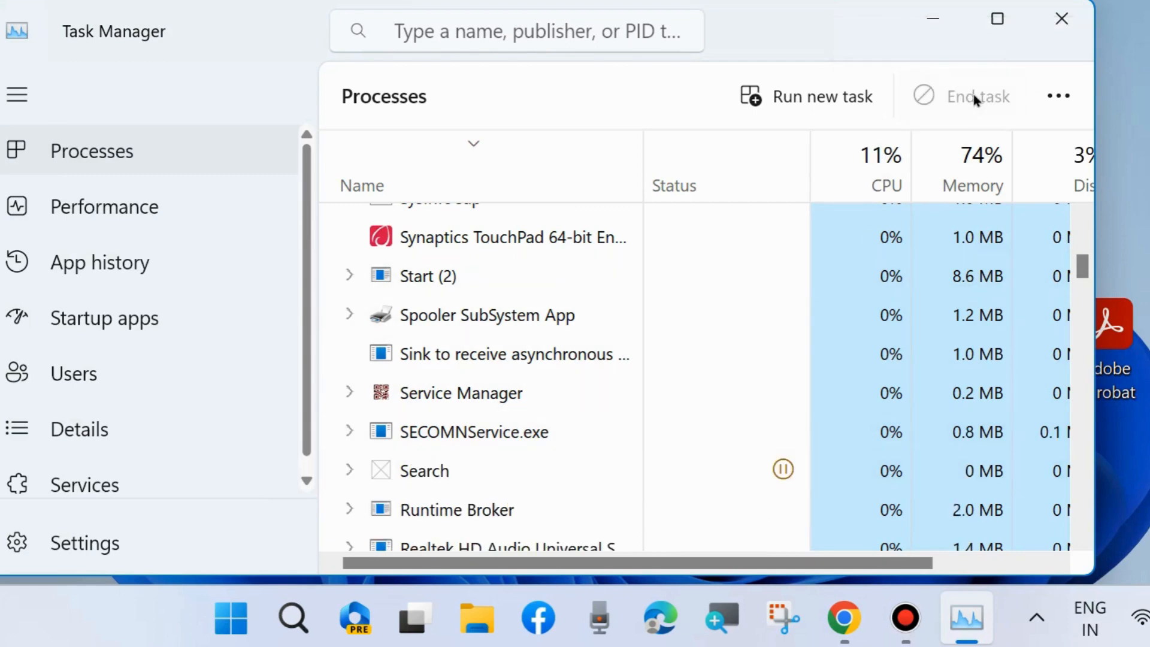
- Look through the remaining background processes and close Task Manager
scroll(456, 447, down, 3)
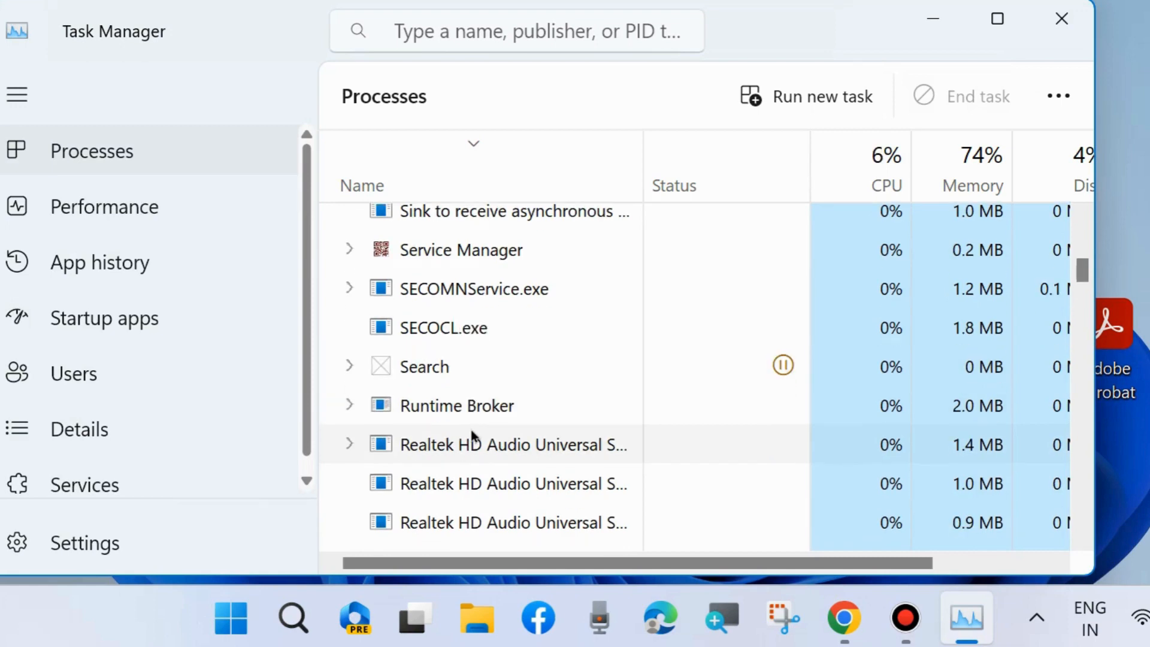
scroll(472, 432, down, 6)
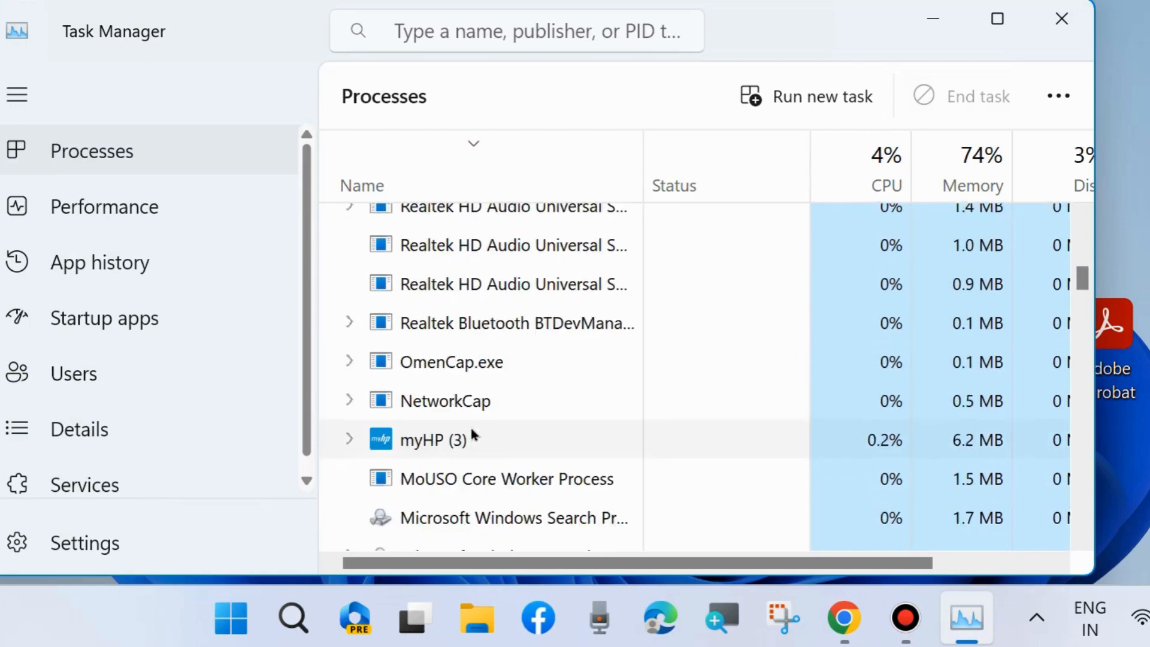
scroll(471, 433, down, 4)
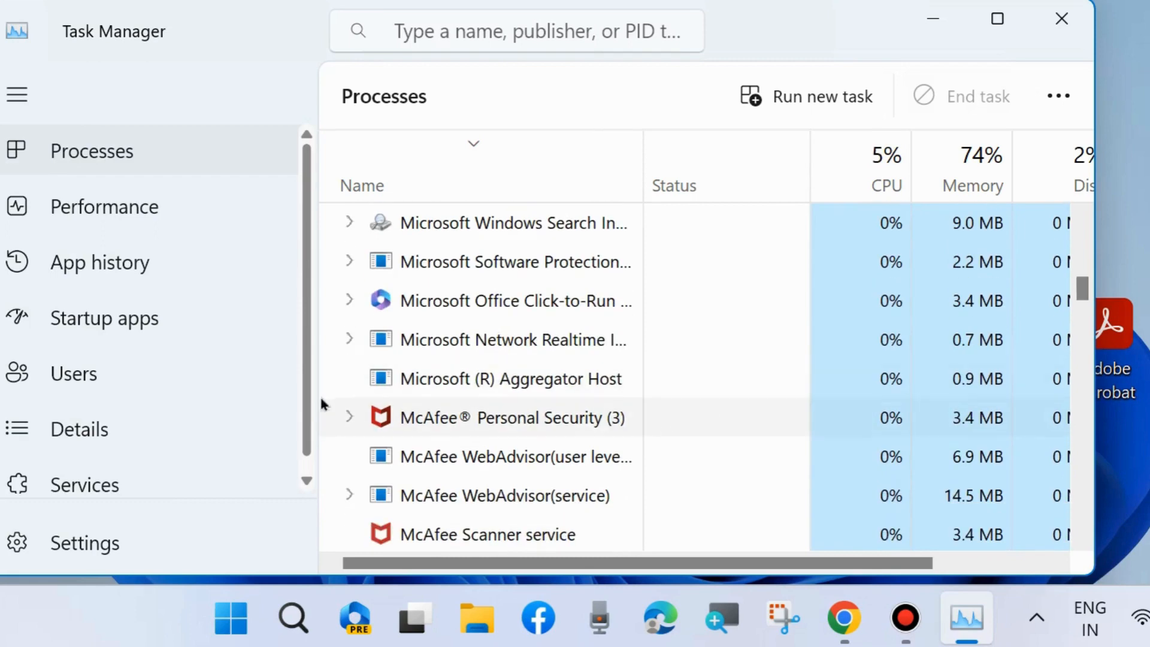
click(1059, 20)
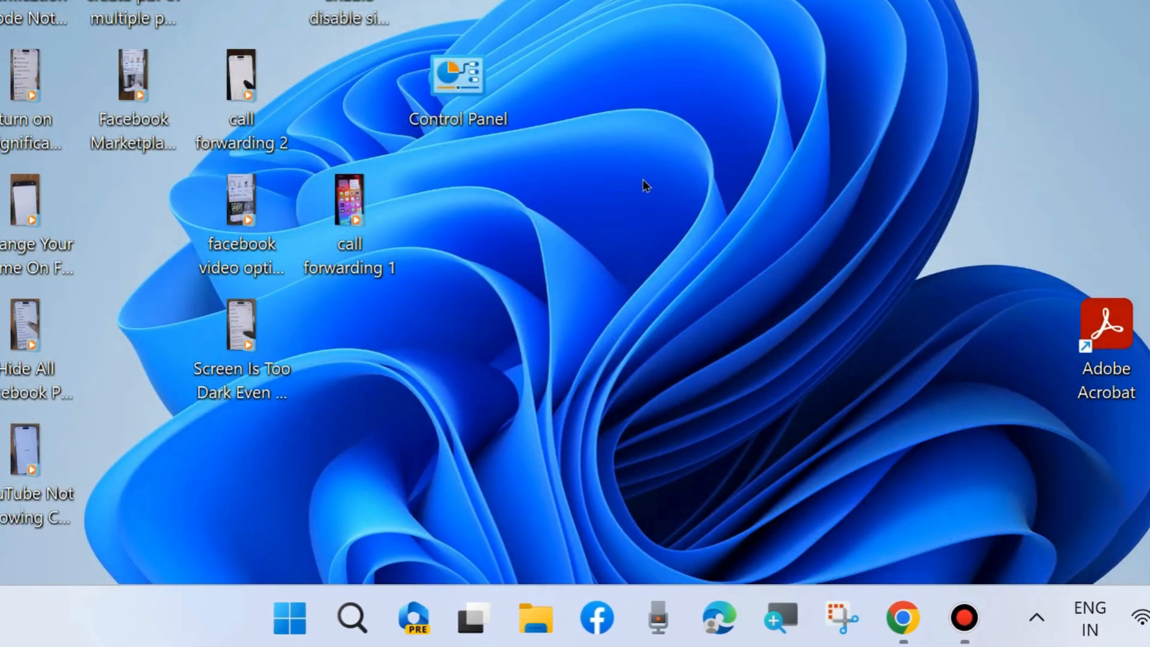
right_click(642, 179)
click(730, 17)
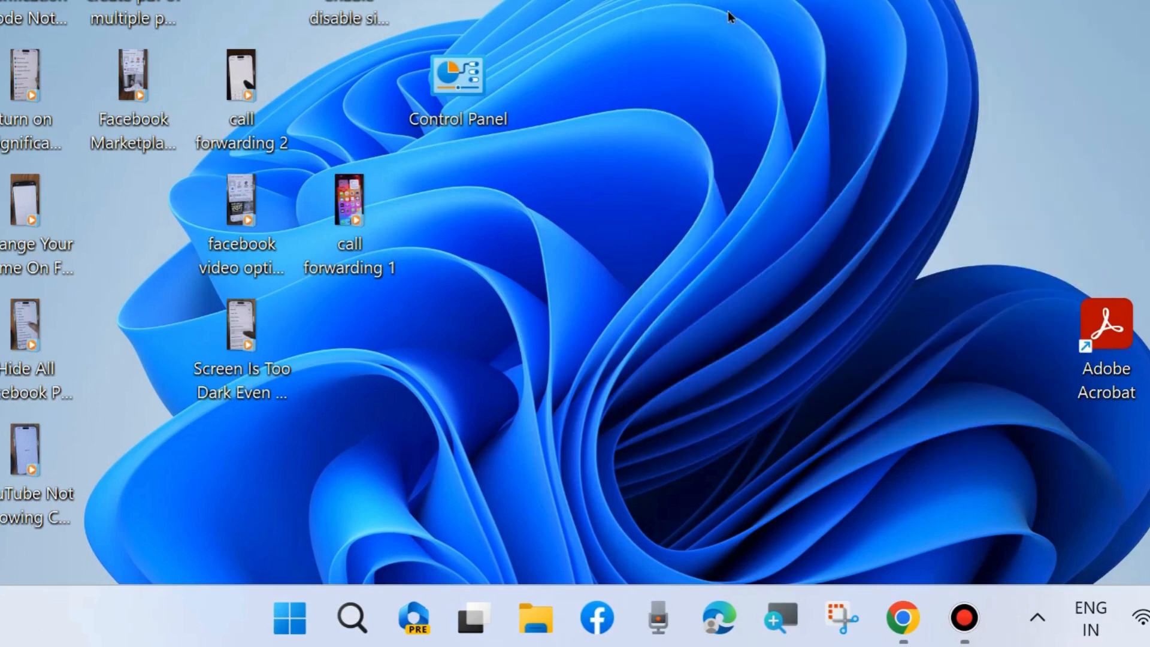
- Open Programs and Features by running appwiz.cpl, and take its window out of full-screen size
right_click(283, 610)
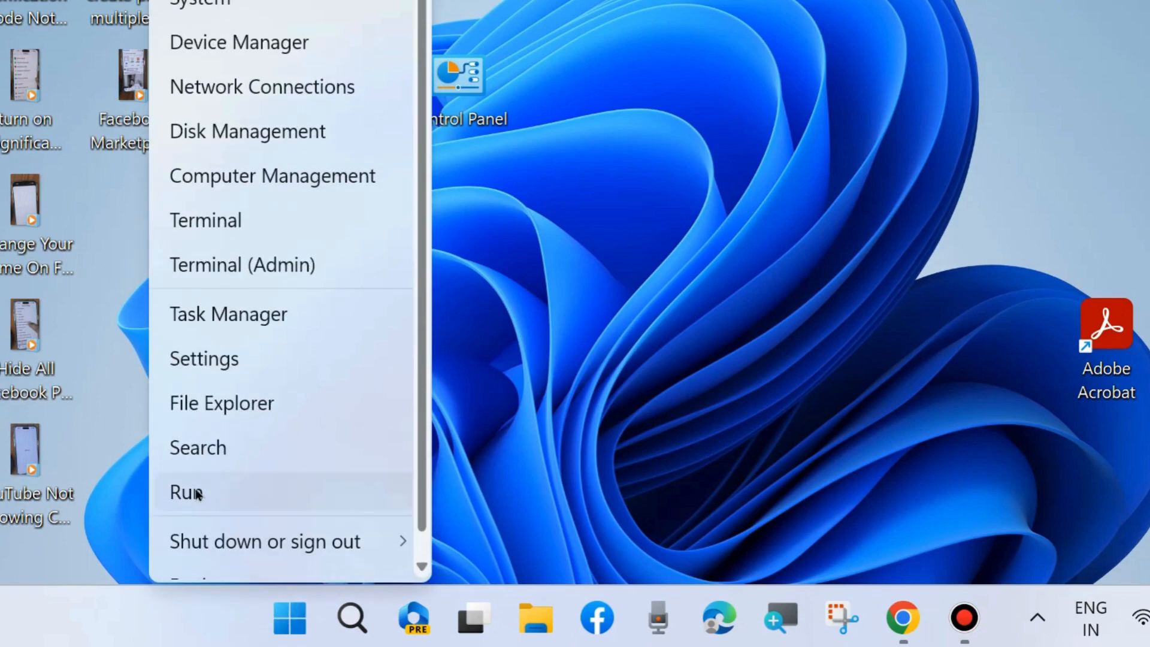
click(198, 493)
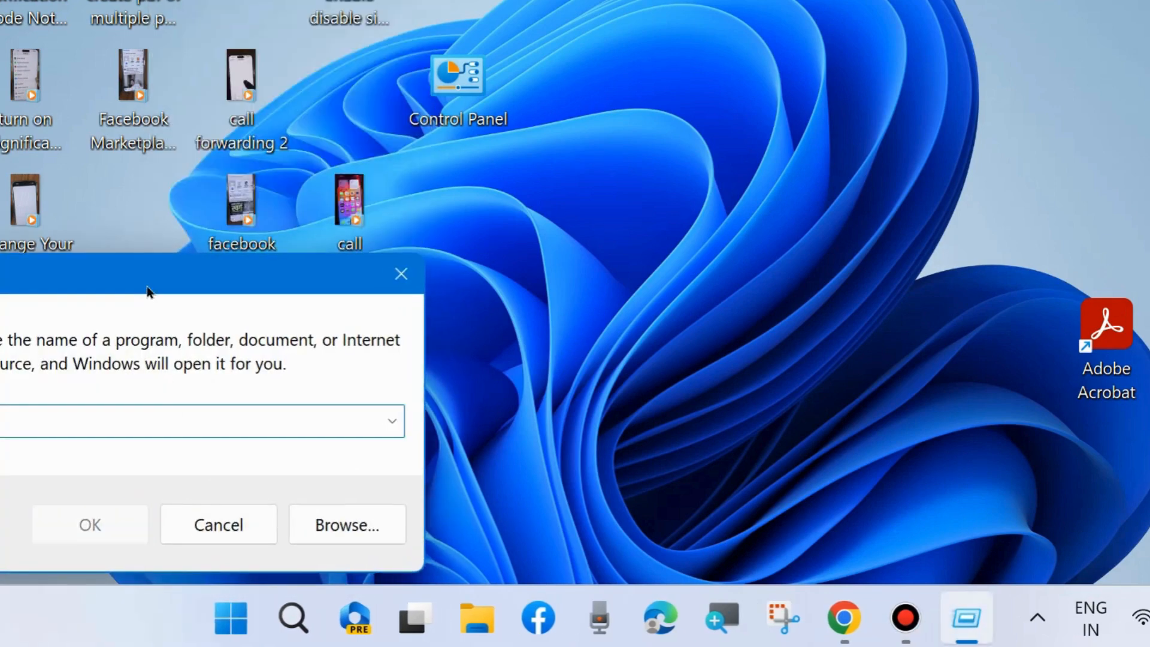
drag(146, 286, 502, 67)
text(a)
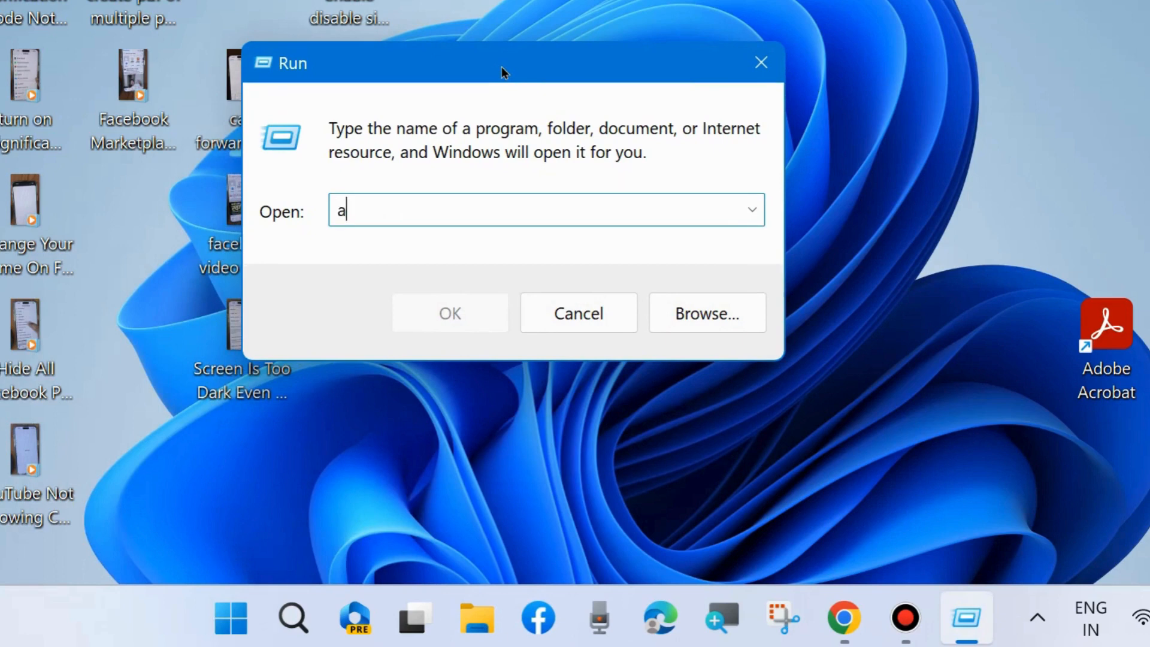
text(ppwiz)
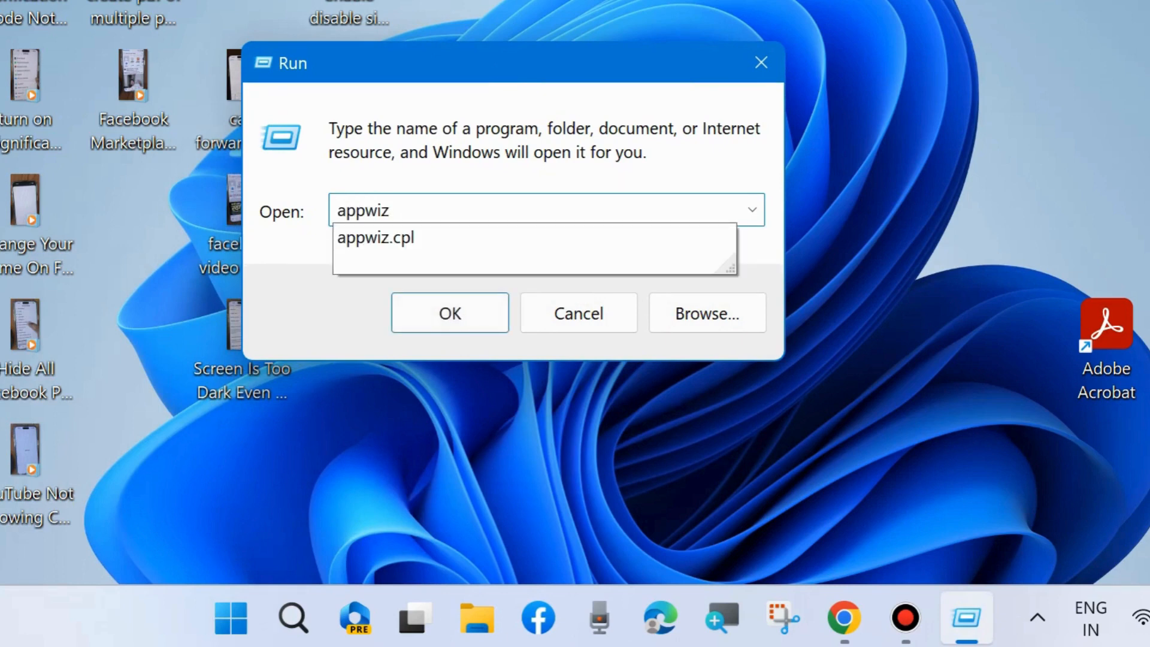
text(.cpl)
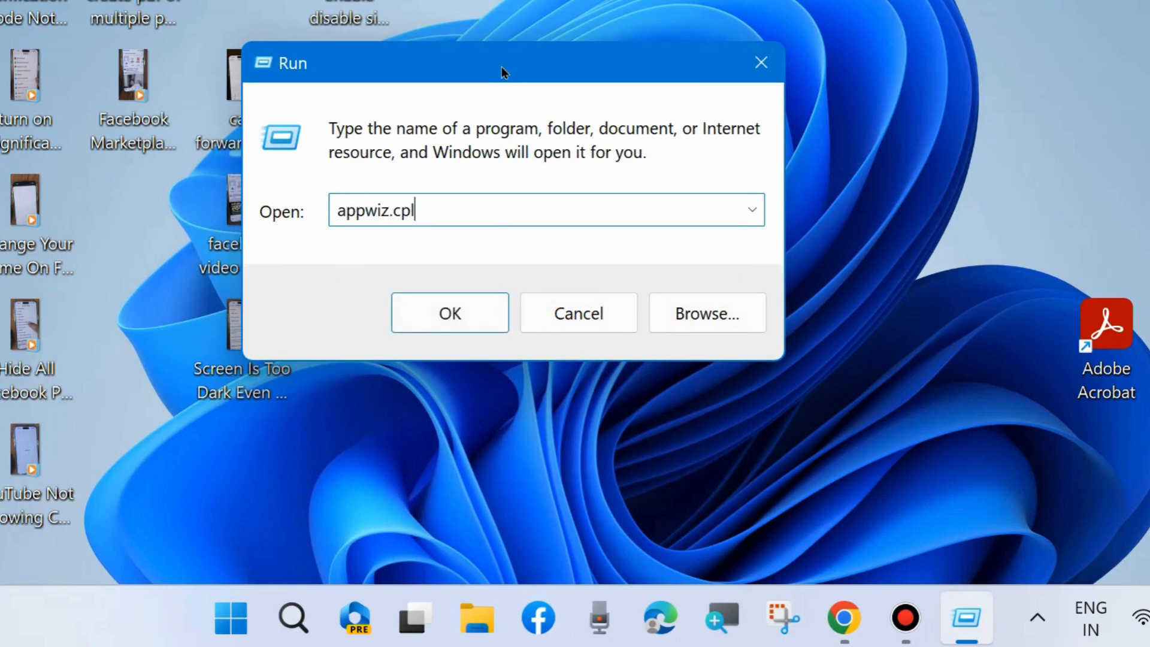
click(447, 314)
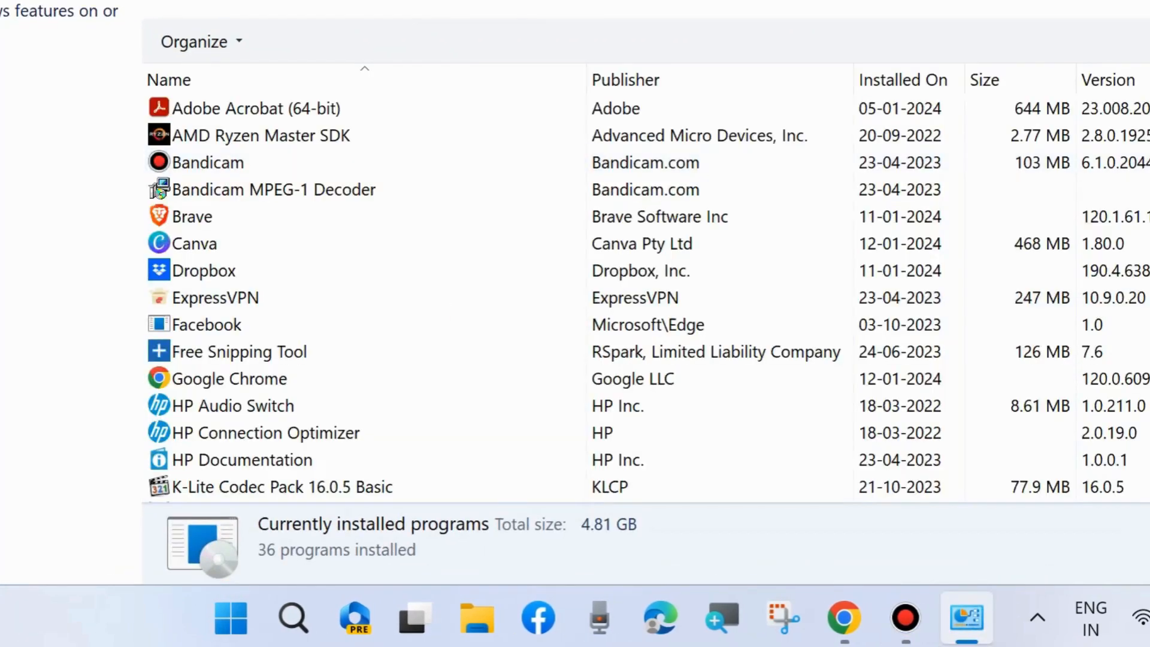
key(super+Down)
drag(534, 0, 570, 1)
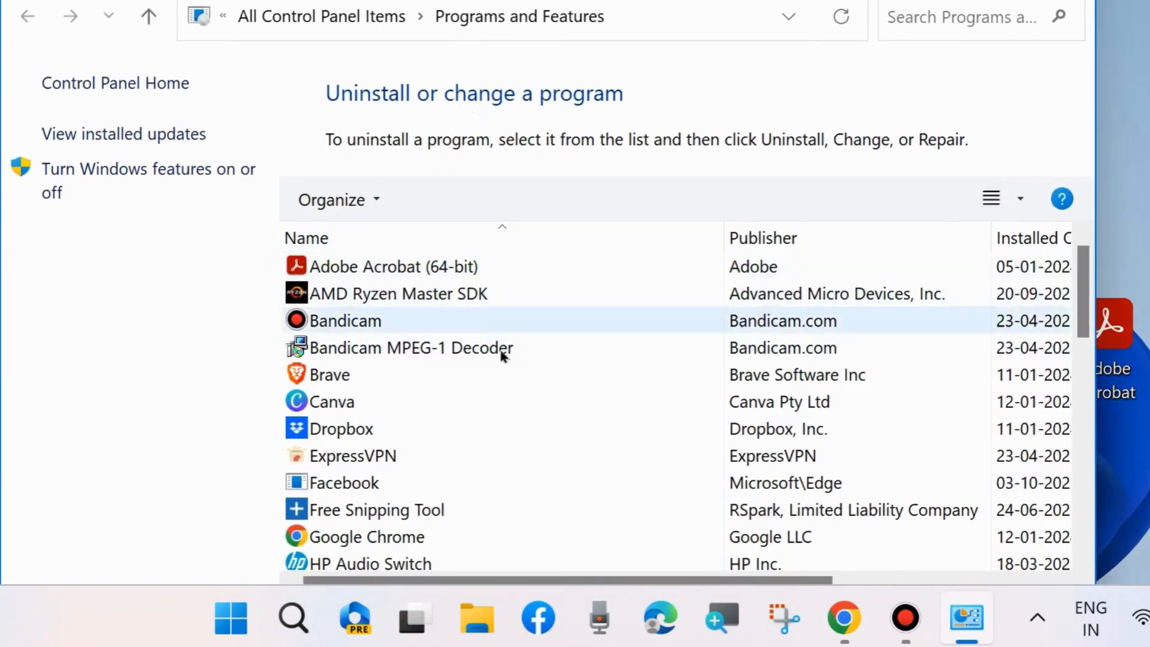
- Examine the list of installed programs for unwanted software, select Canva, and close Programs and Features
scroll(362, 389, down, 1)
scroll(374, 415, down, 2)
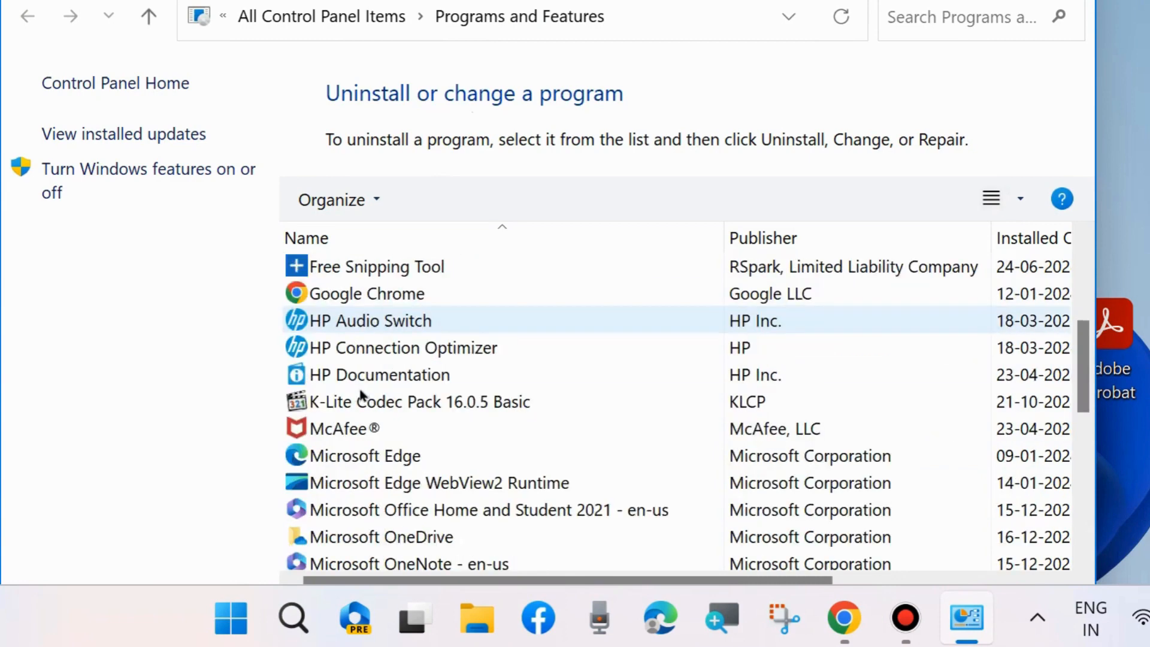
scroll(377, 402, up, 1)
scroll(466, 422, down, 1)
scroll(420, 423, down, 3)
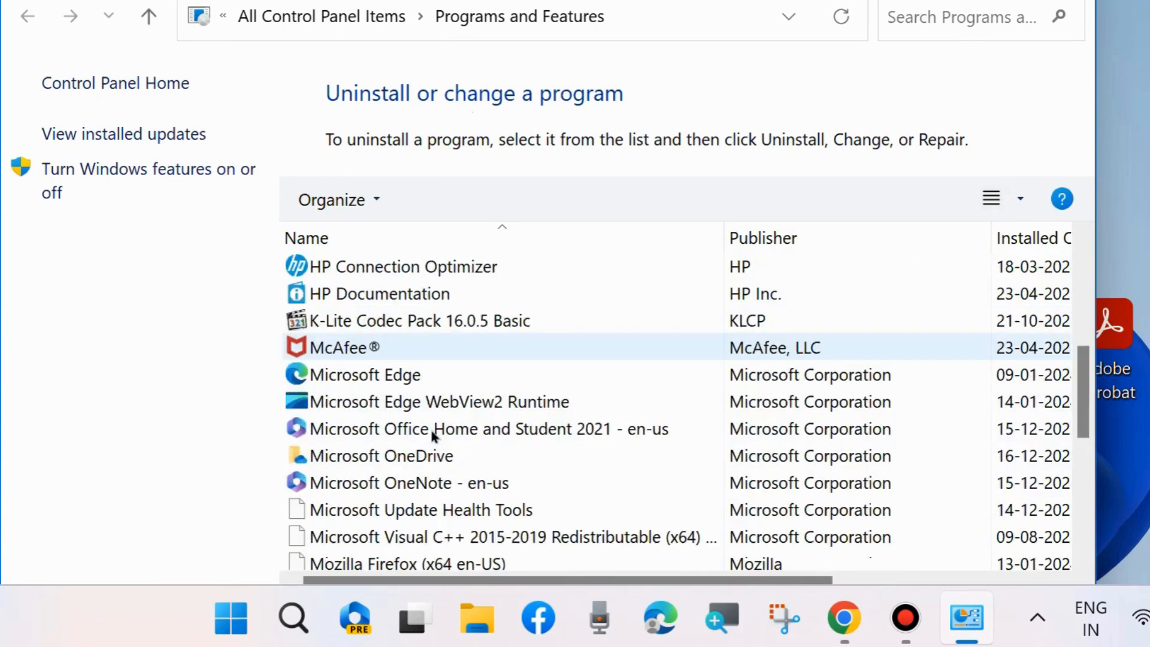
scroll(462, 408, down, 1)
scroll(450, 431, down, 2)
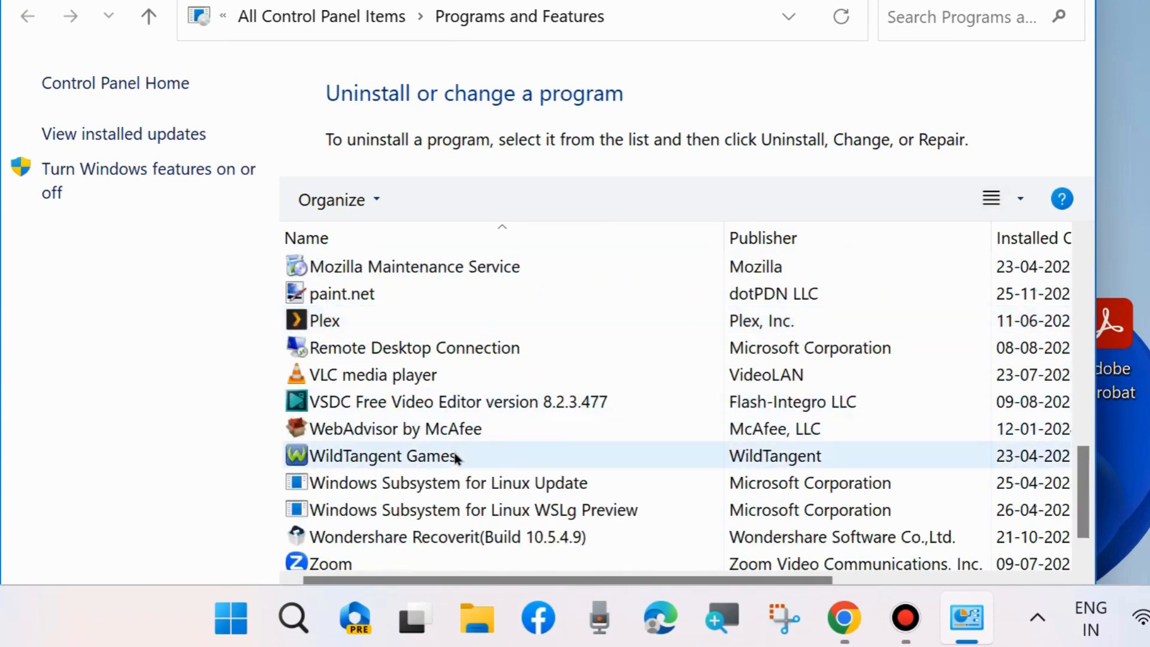
scroll(404, 504, up, 1)
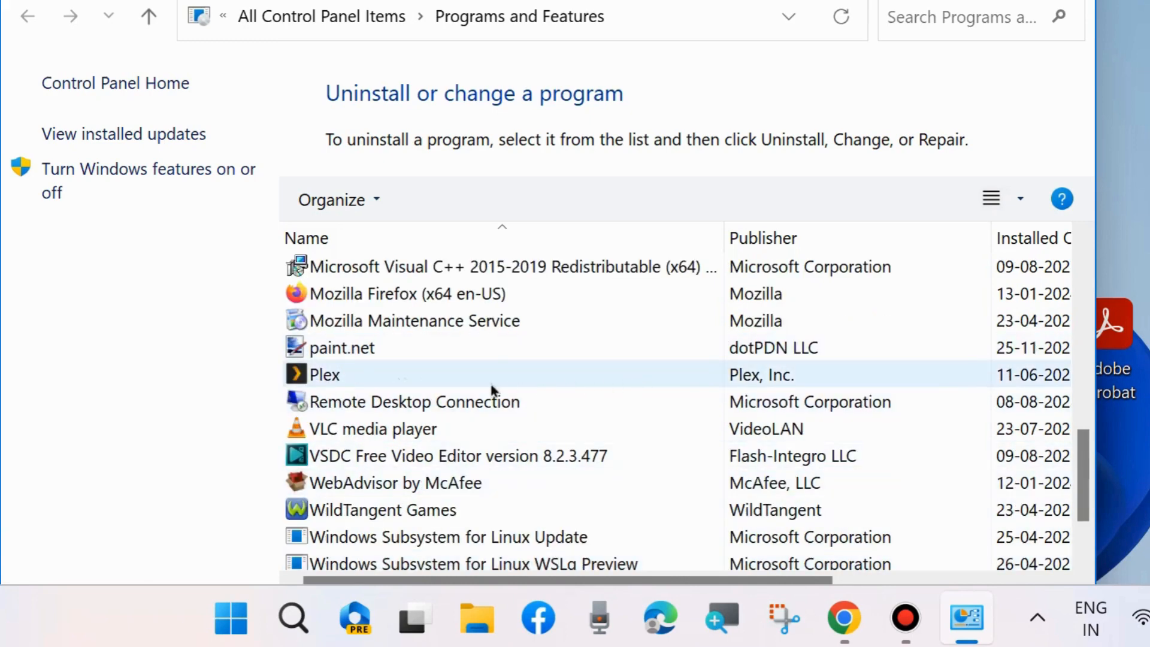
scroll(372, 380, up, 3)
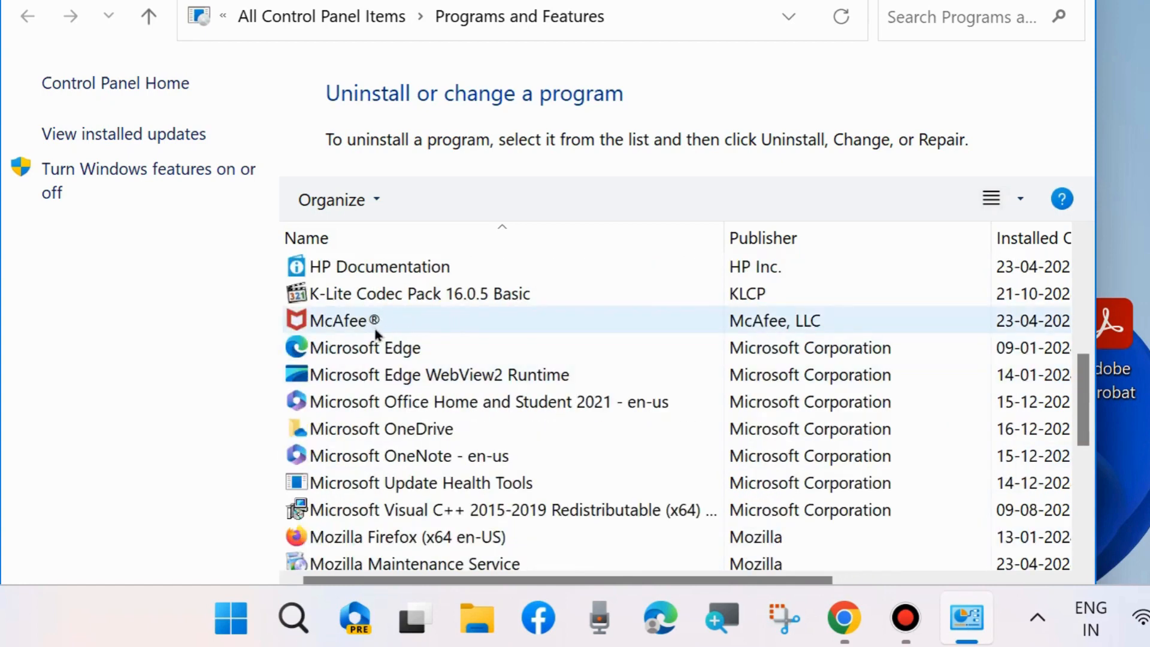
scroll(419, 329, up, 1)
scroll(384, 323, up, 2)
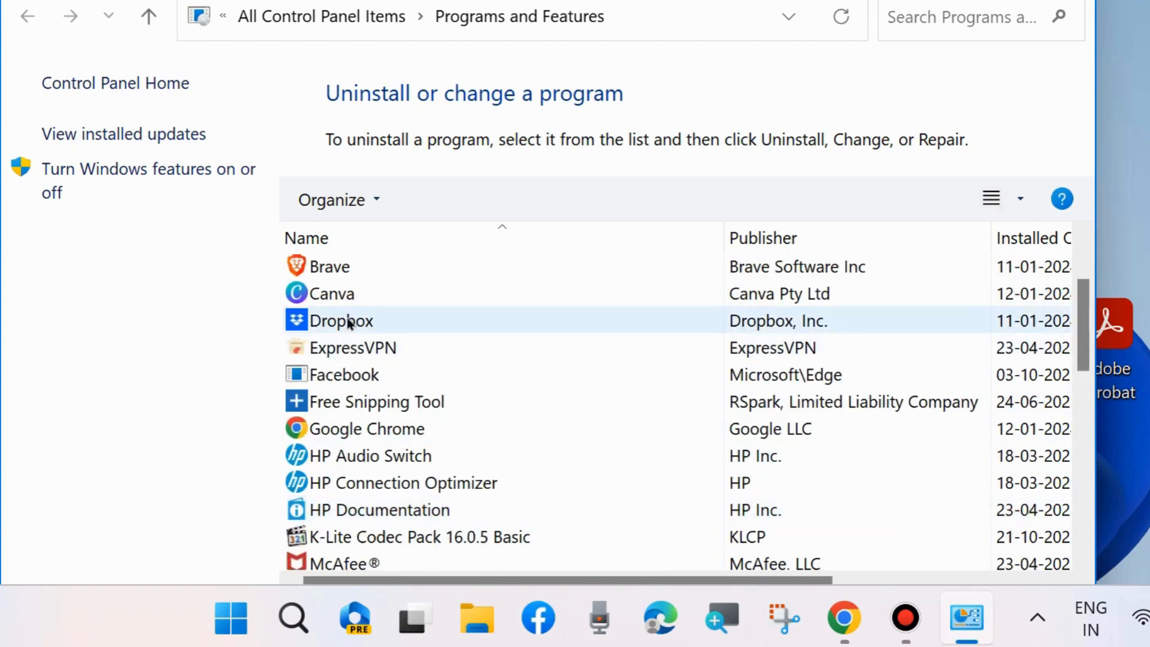
click(333, 294)
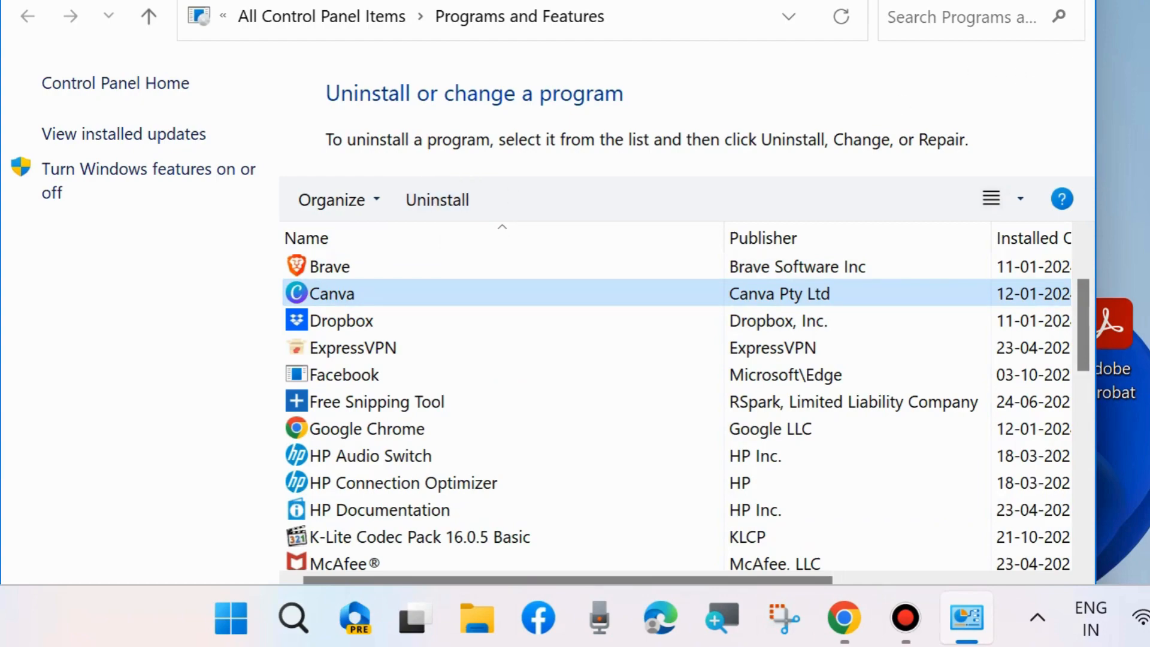
key(alt+F4)
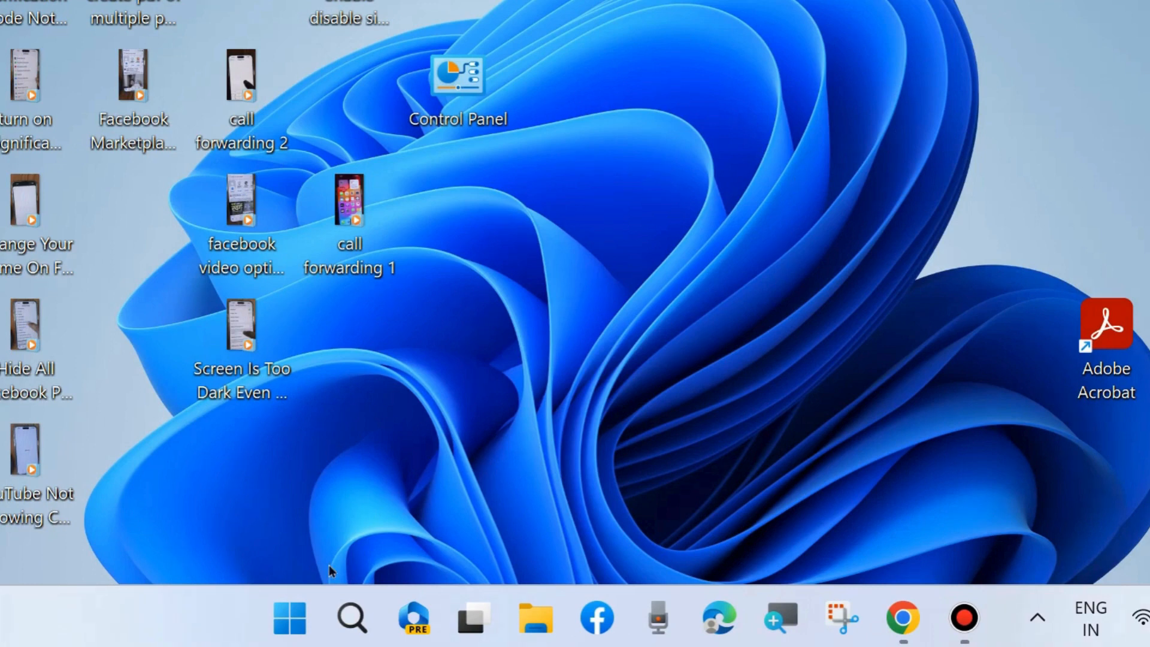
- Open the Roaming application data folder by running %appdata%
right_click(289, 610)
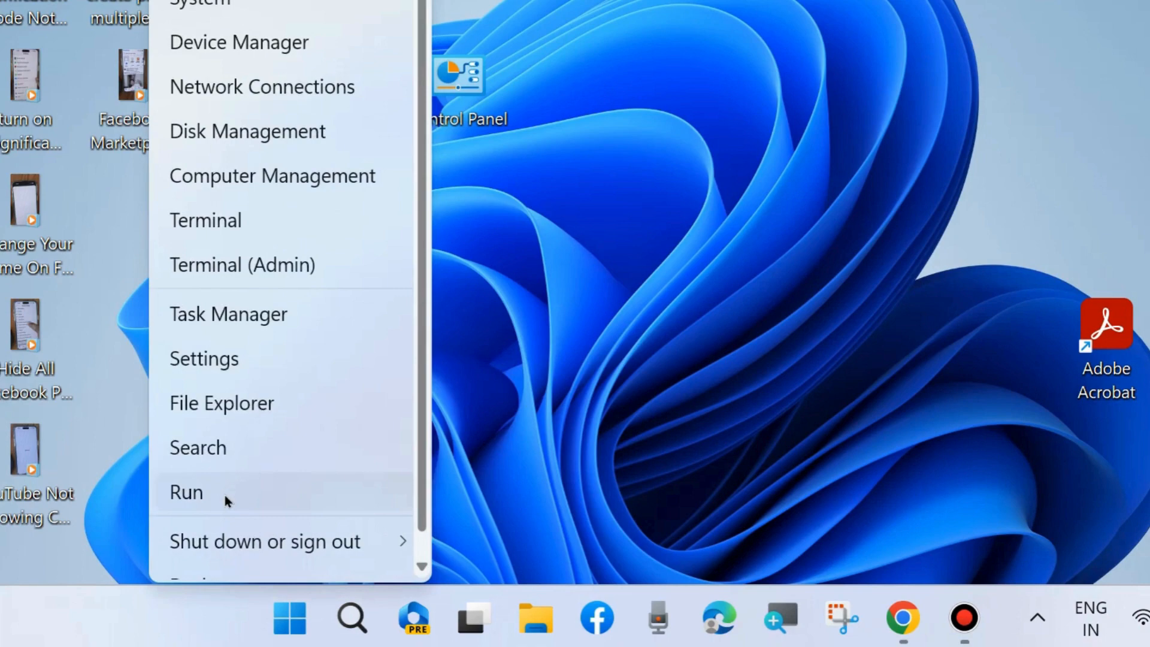
click(225, 498)
key(BackSpace)
drag(192, 292, 618, 63)
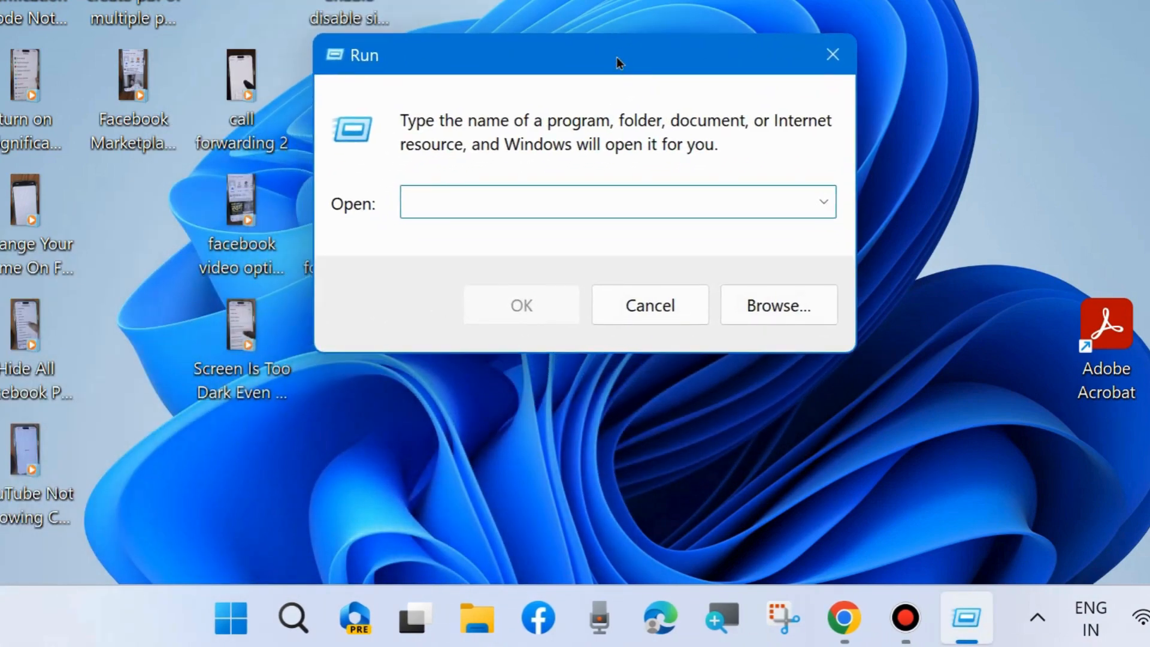
text(%appdata)
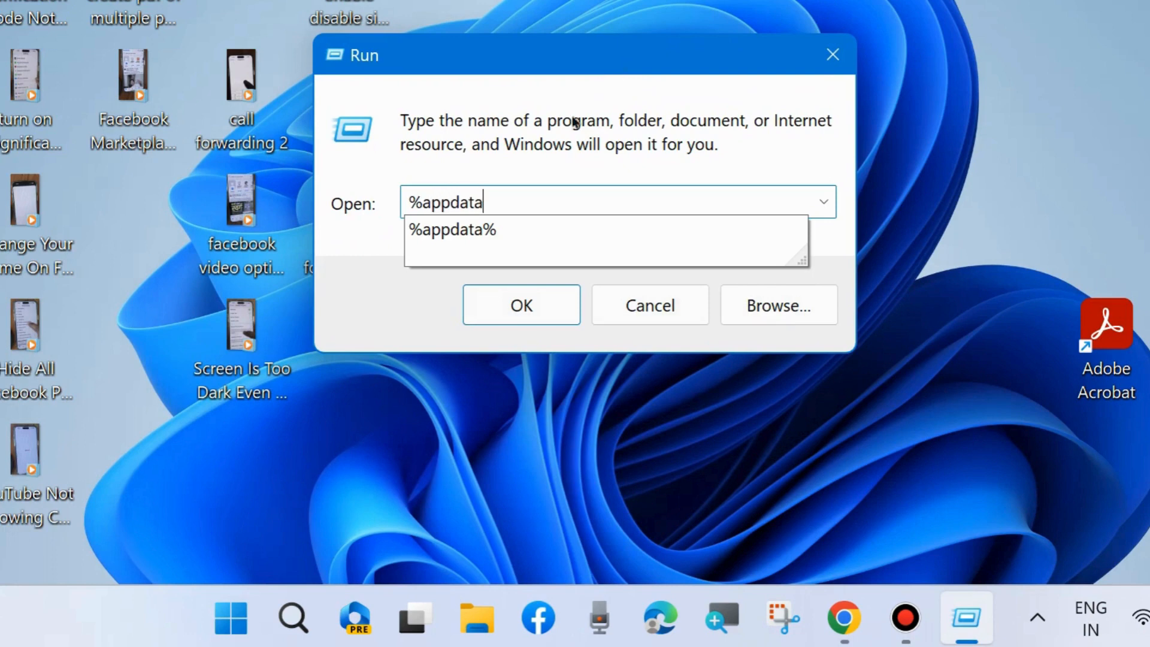
click(471, 236)
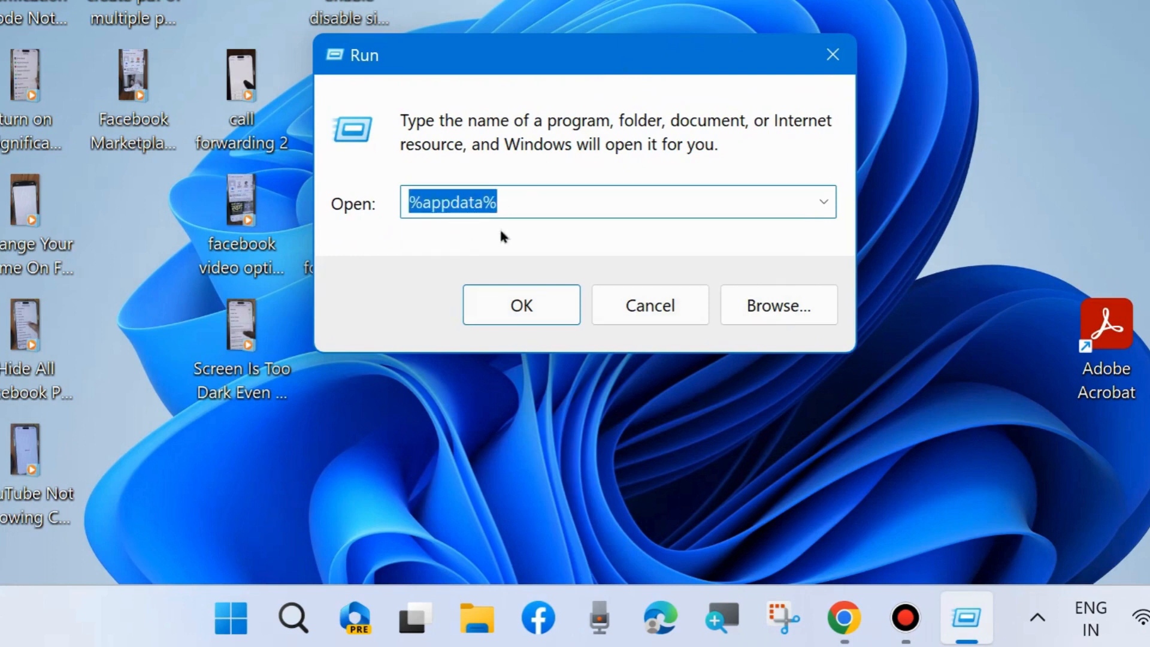
click(521, 306)
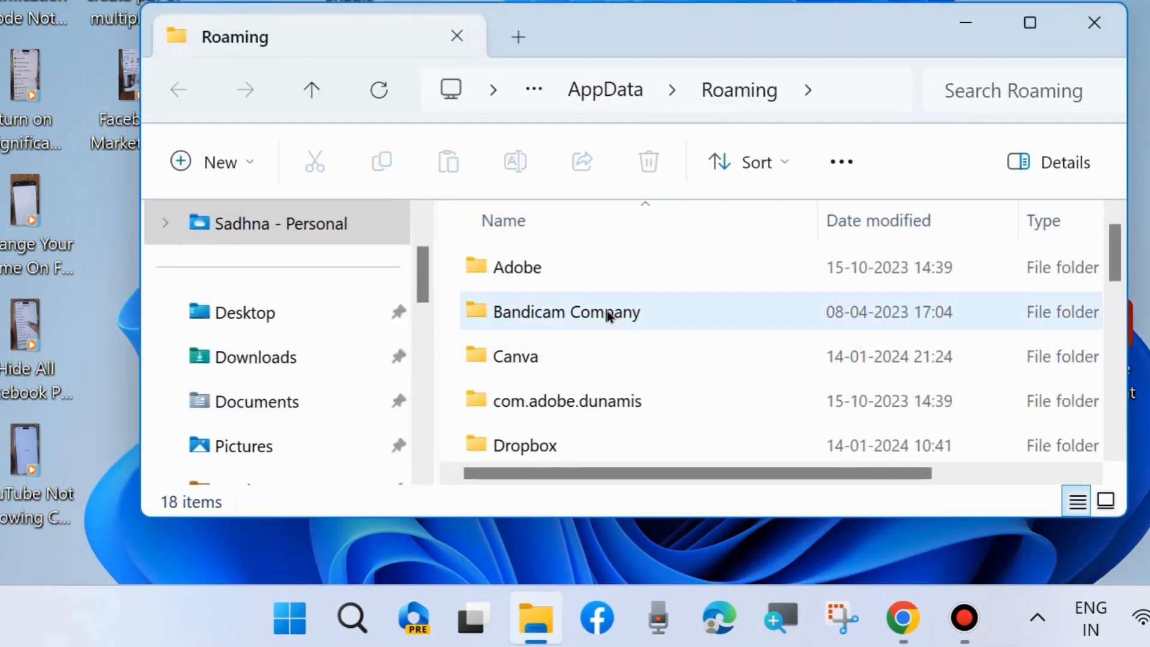
- Go up to the AppData folder, inspect its LocalLow subfolder, and open the Local subfolder
click(599, 91)
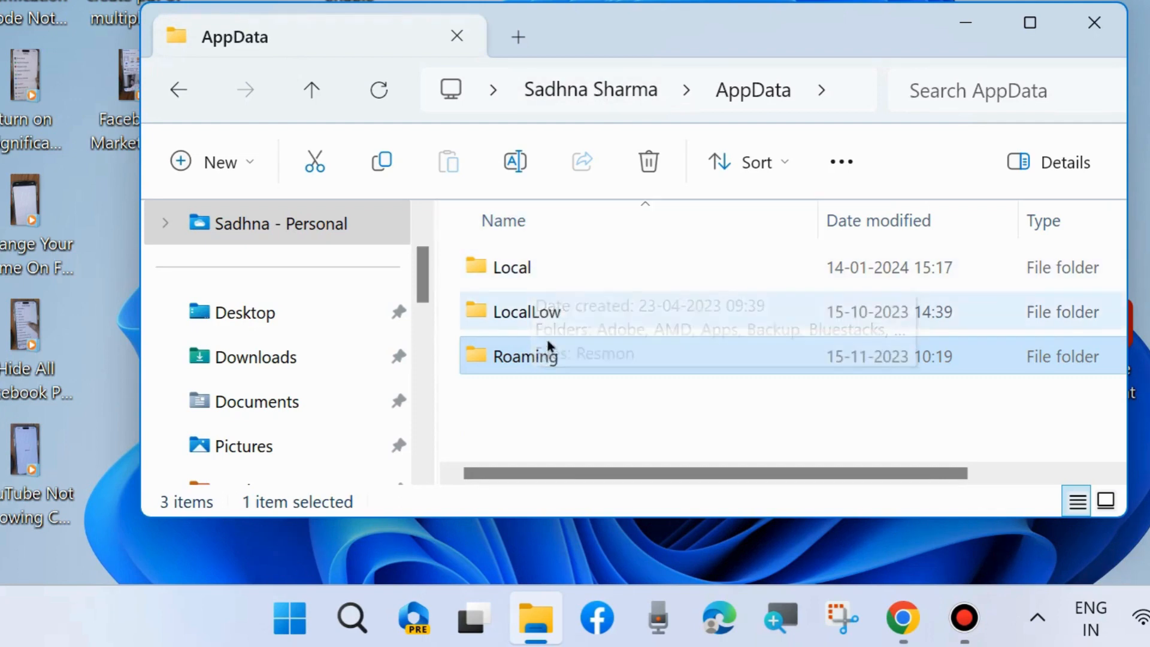
click(518, 316)
double_click(497, 315)
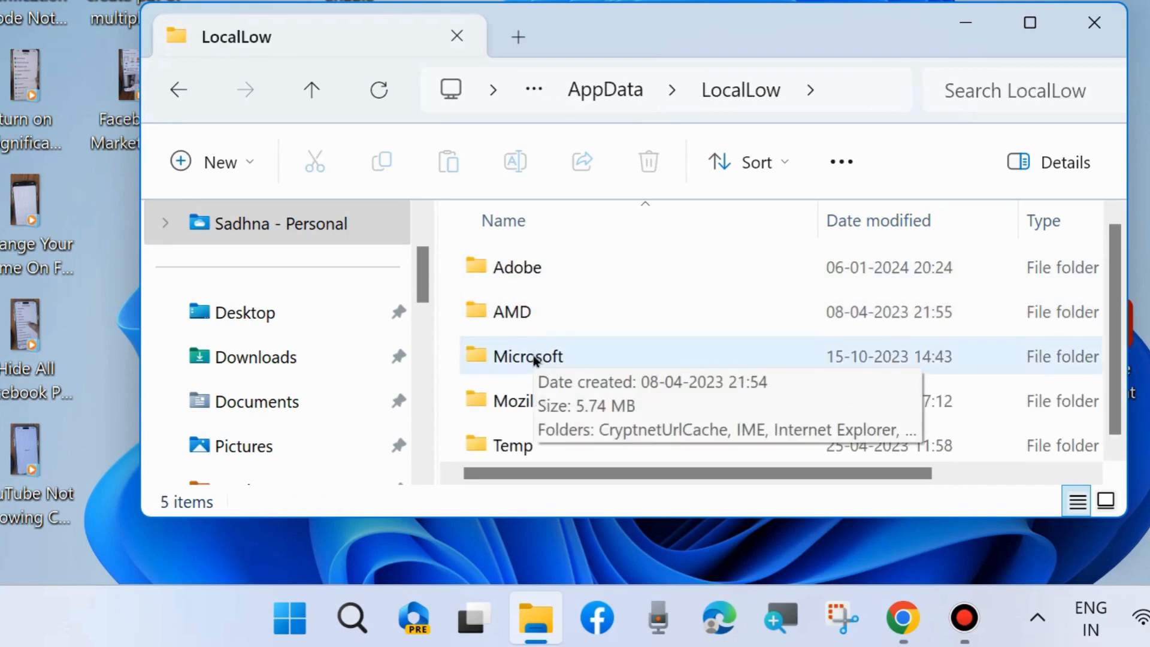
click(179, 89)
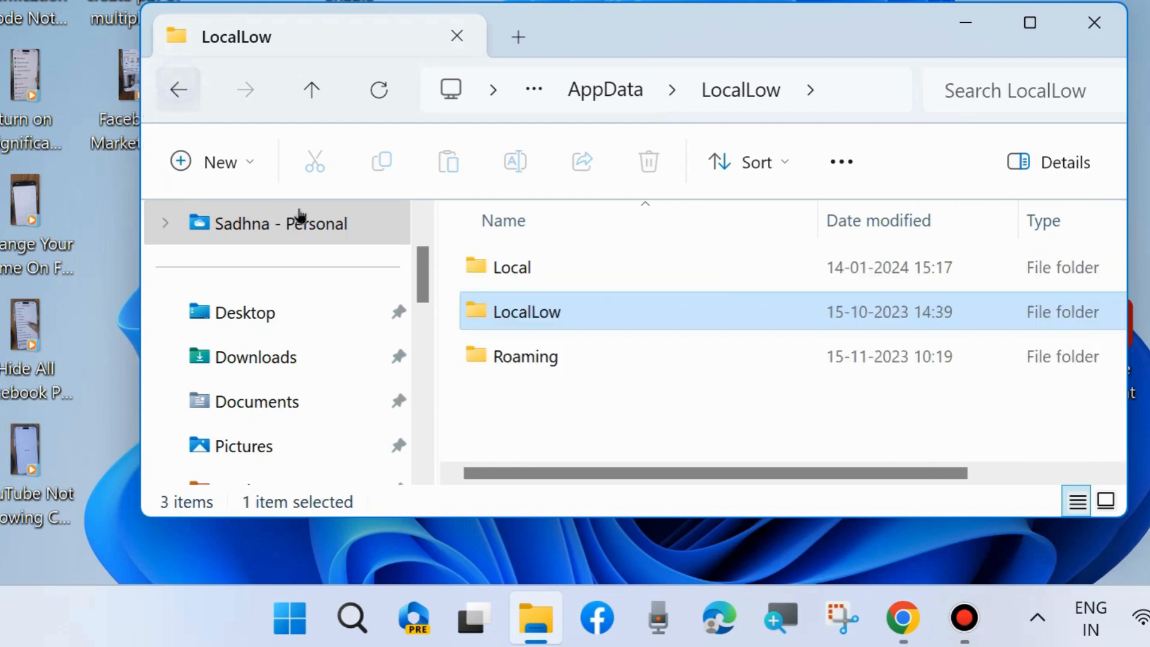
double_click(497, 267)
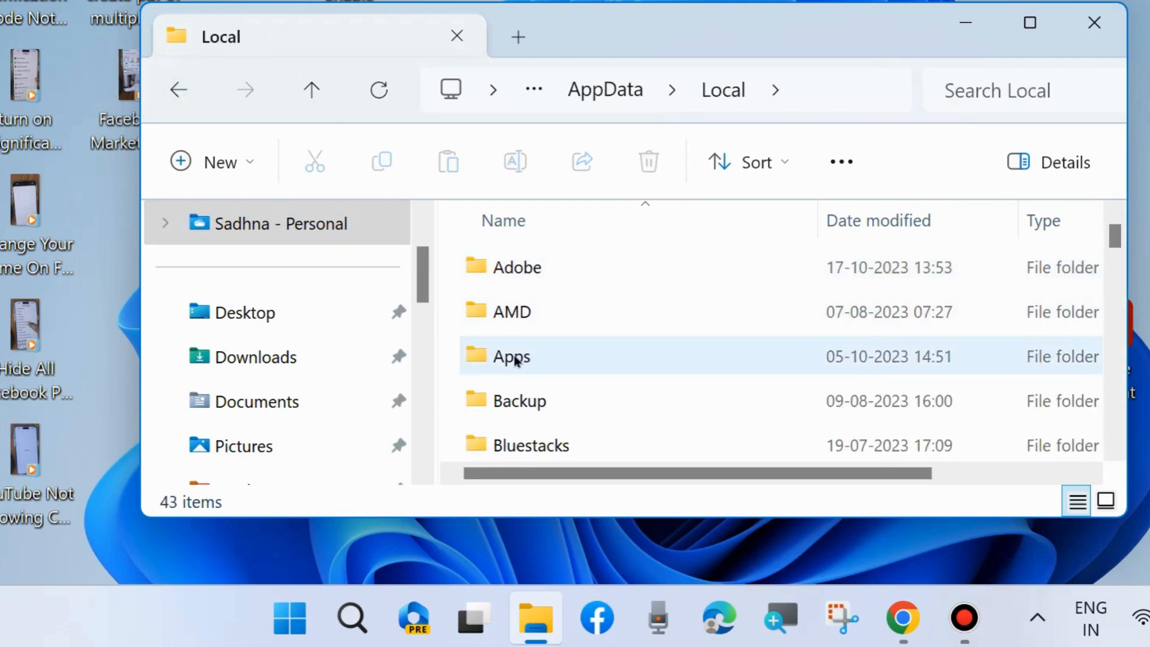
- Inspect the Apps folder inside Local, select its 2.0 subfolder, and close the window
double_click(513, 356)
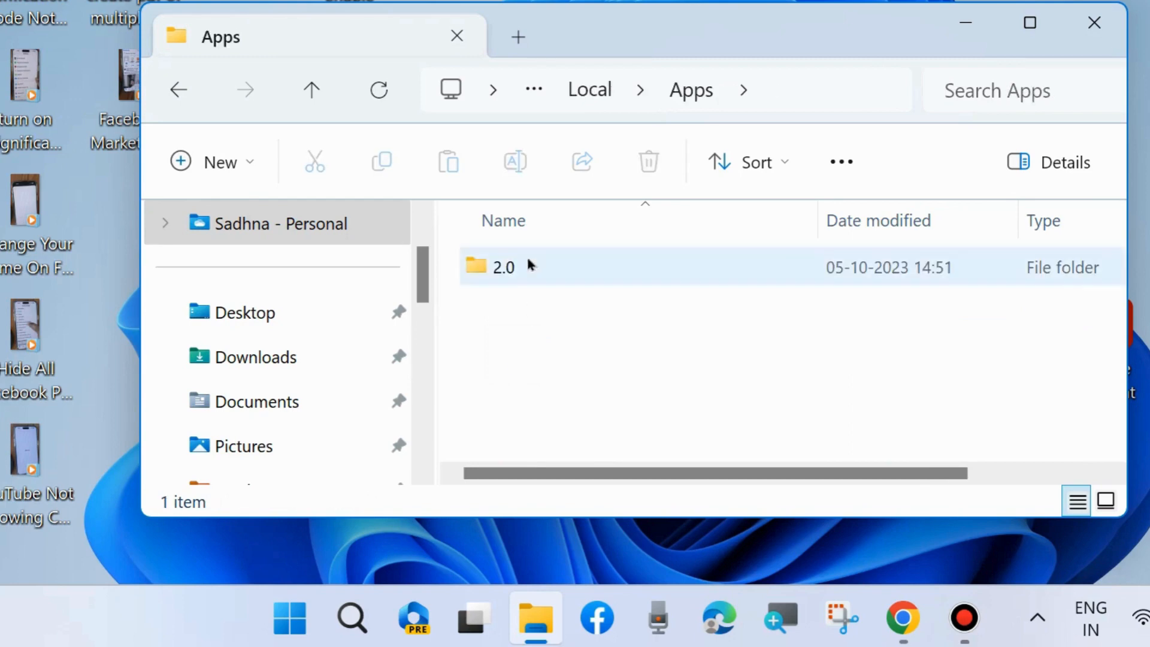
click(479, 270)
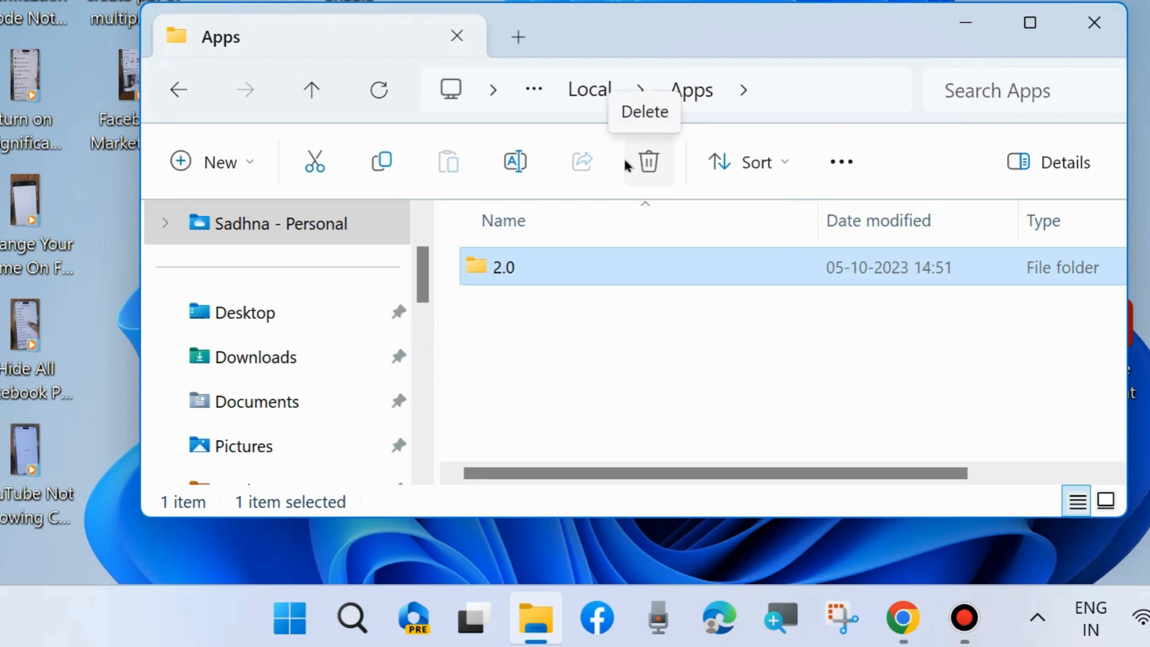
click(1098, 25)
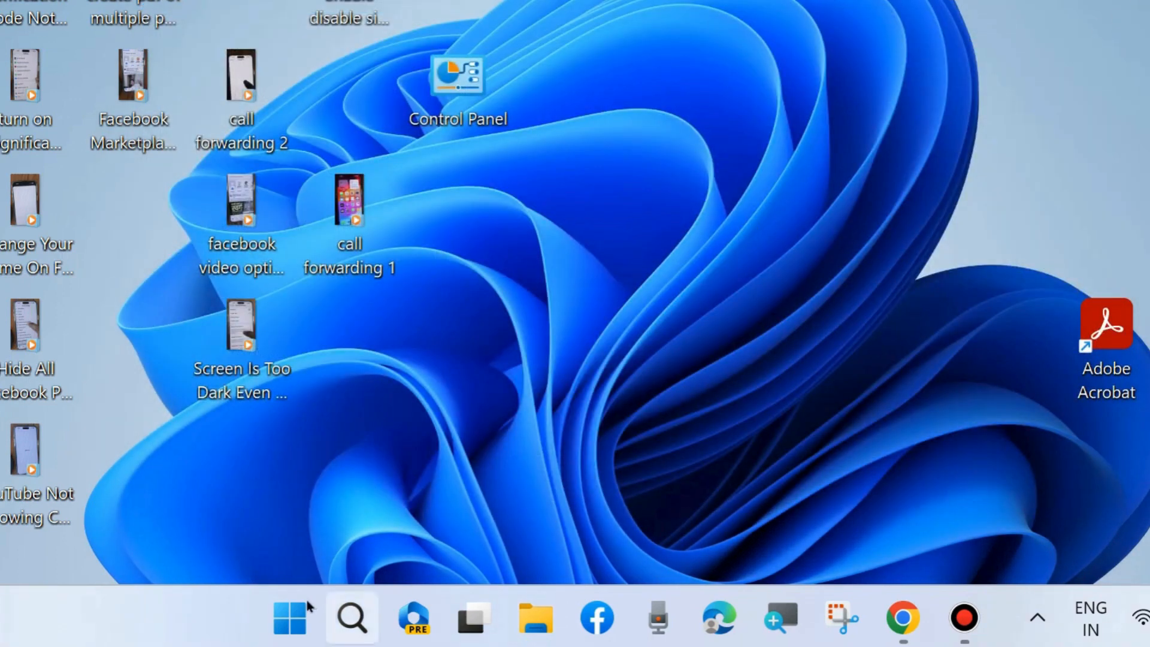
- Open the user's temporary files folder by running %TEMP%
right_click(290, 618)
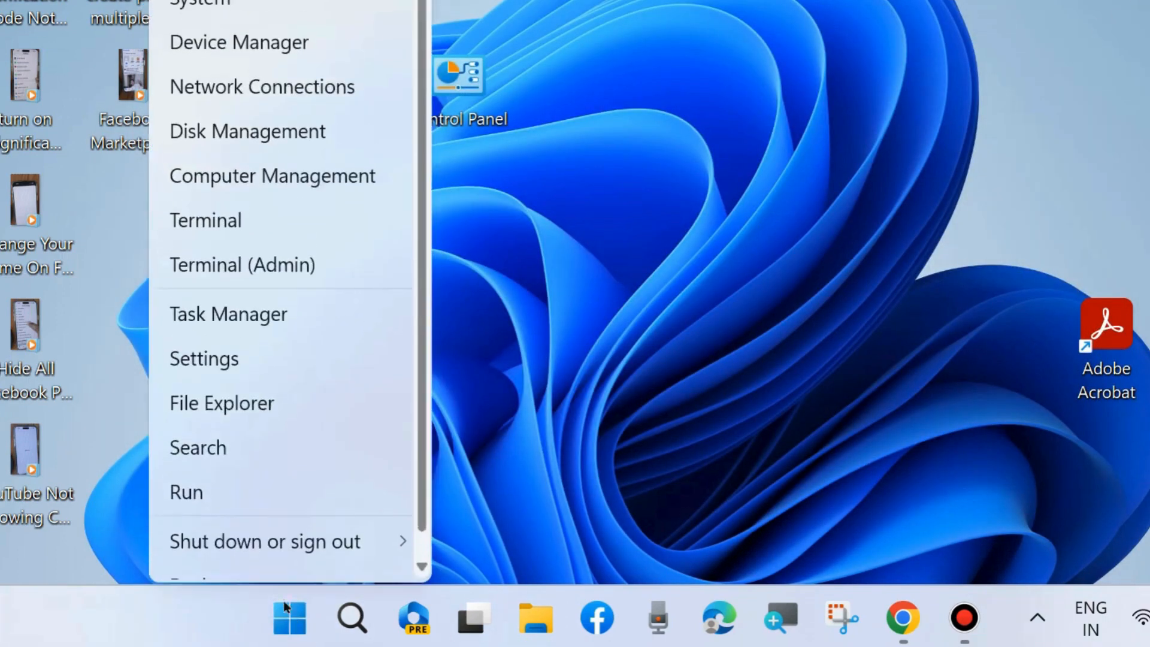
click(199, 492)
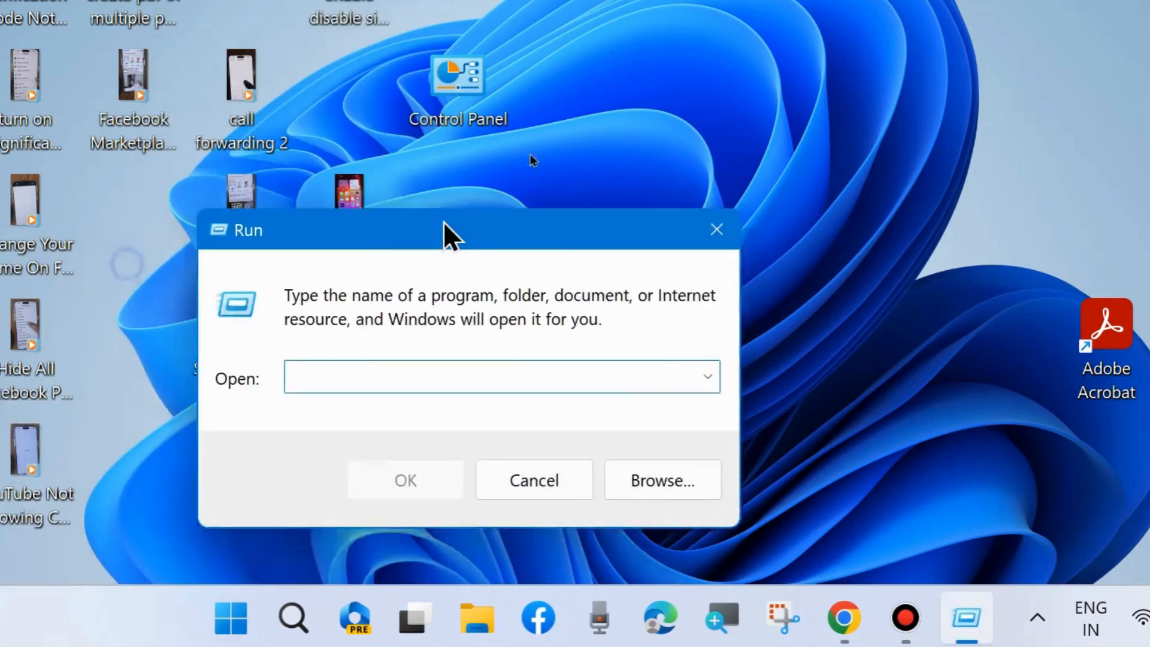
drag(446, 231, 596, 72)
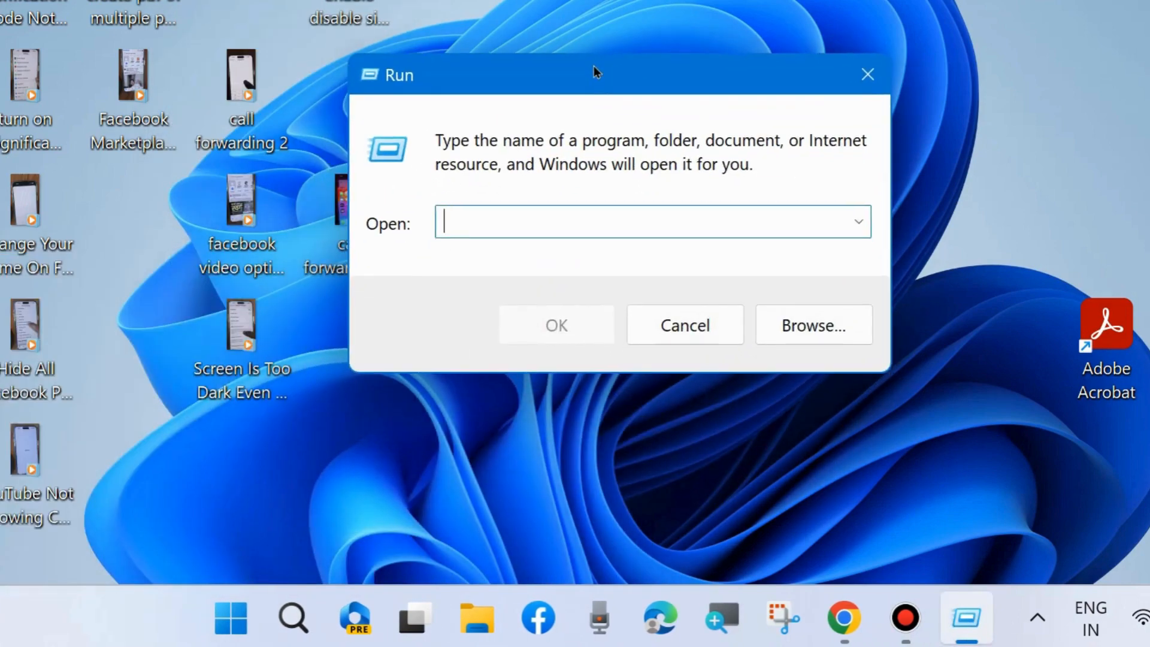
text(%)
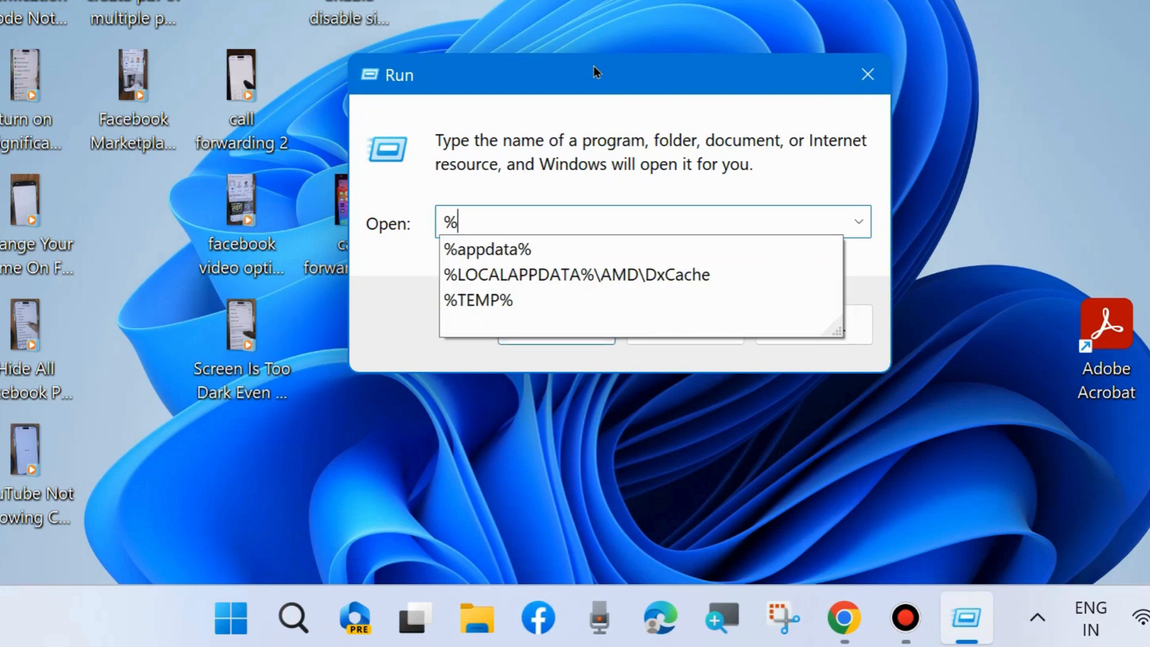
text(t)
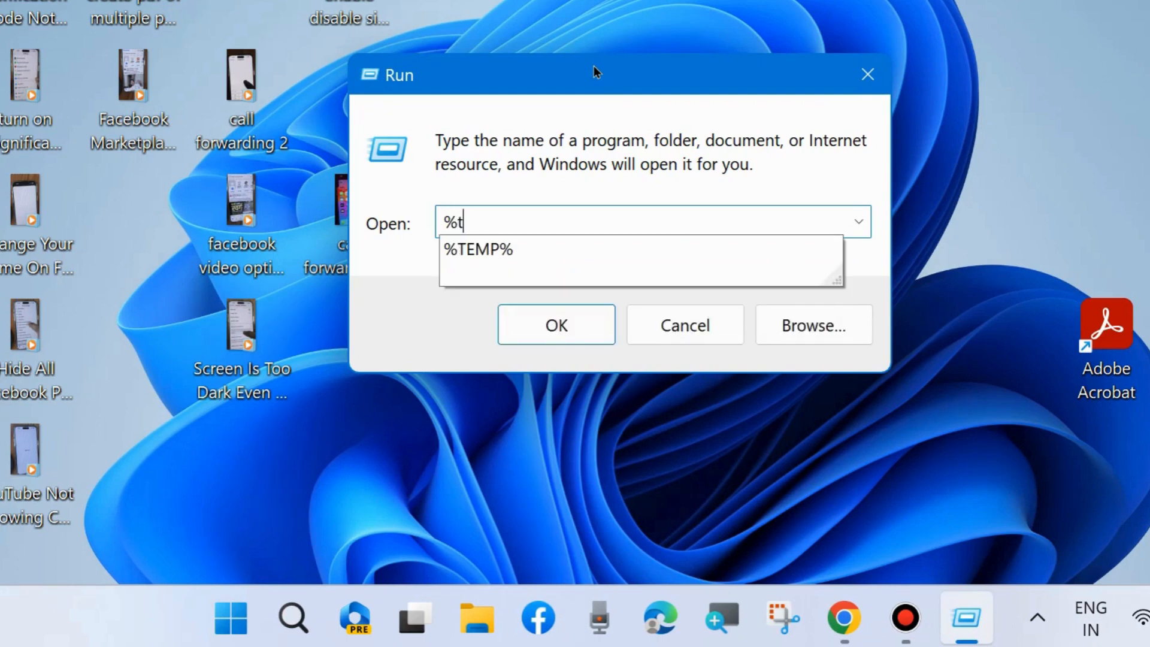
click(495, 256)
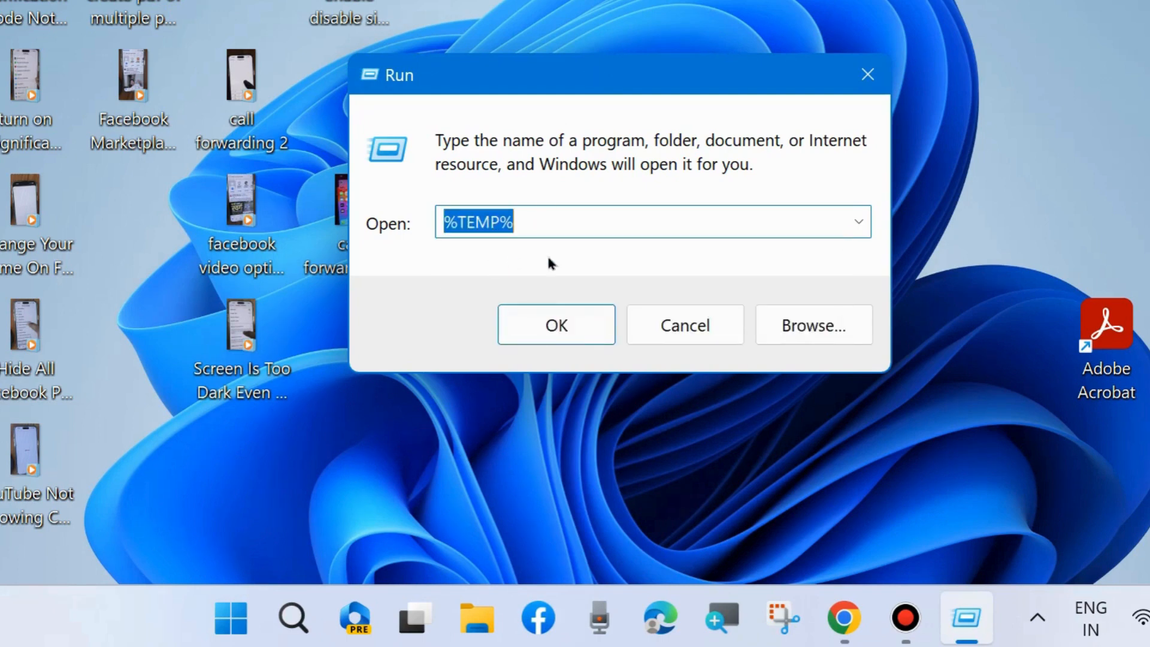
click(549, 326)
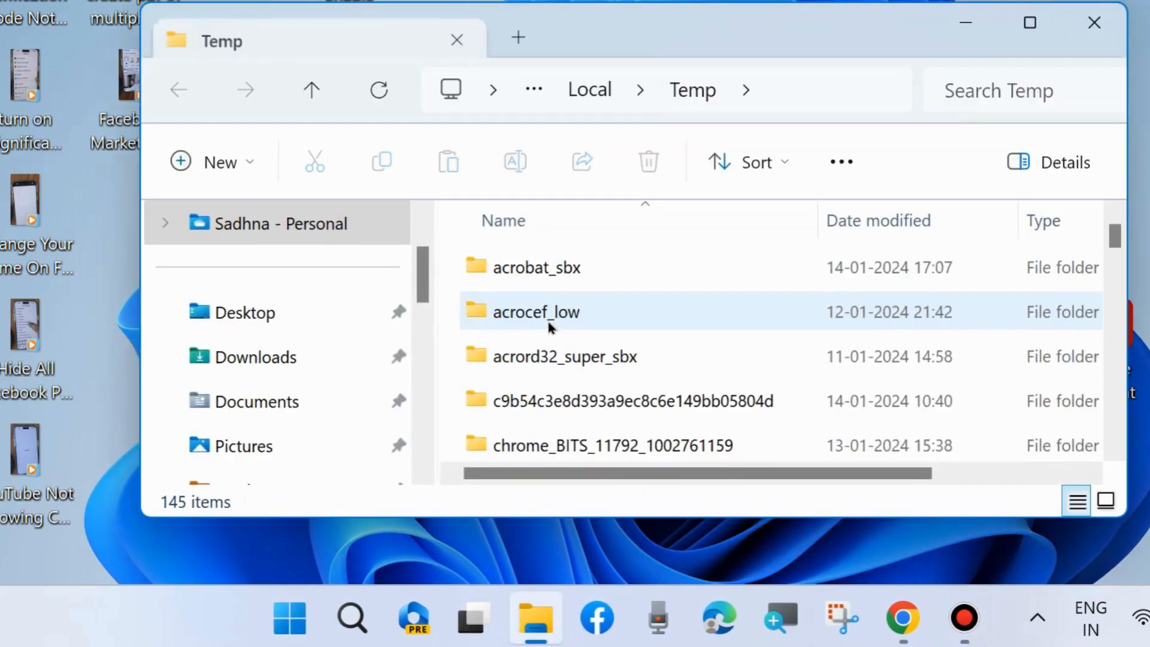
- Delete all items in the user's Temp folder, skipping protected ones and cancelling at the file in use, and close the folder
scroll(609, 350, down, 15)
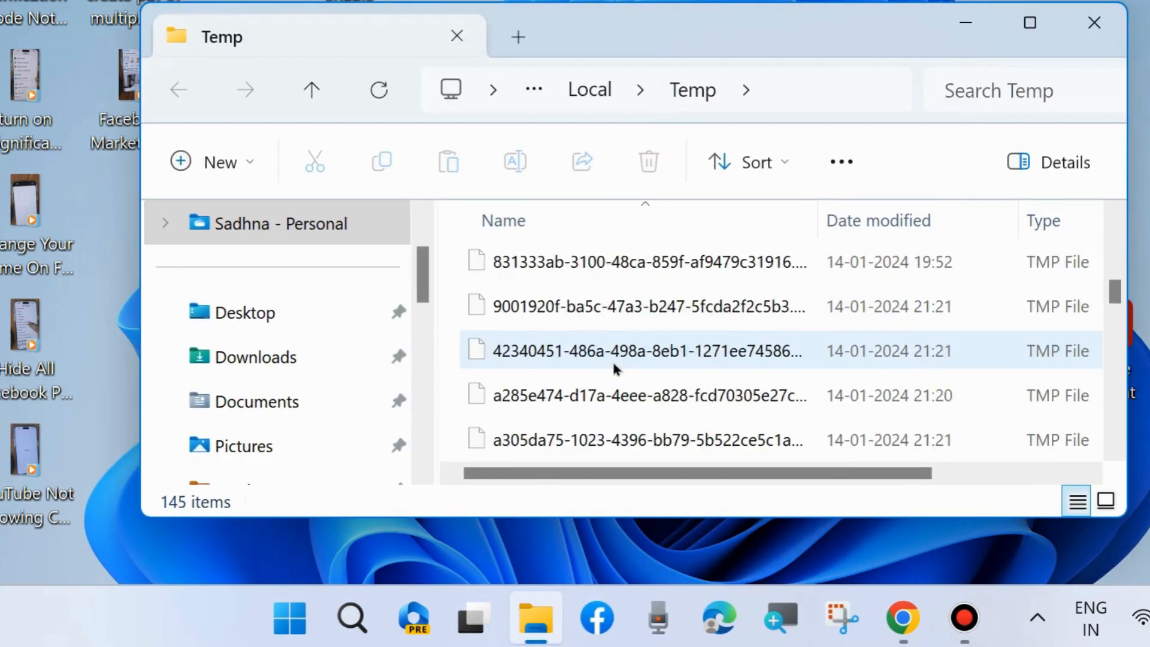
scroll(620, 372, down, 18)
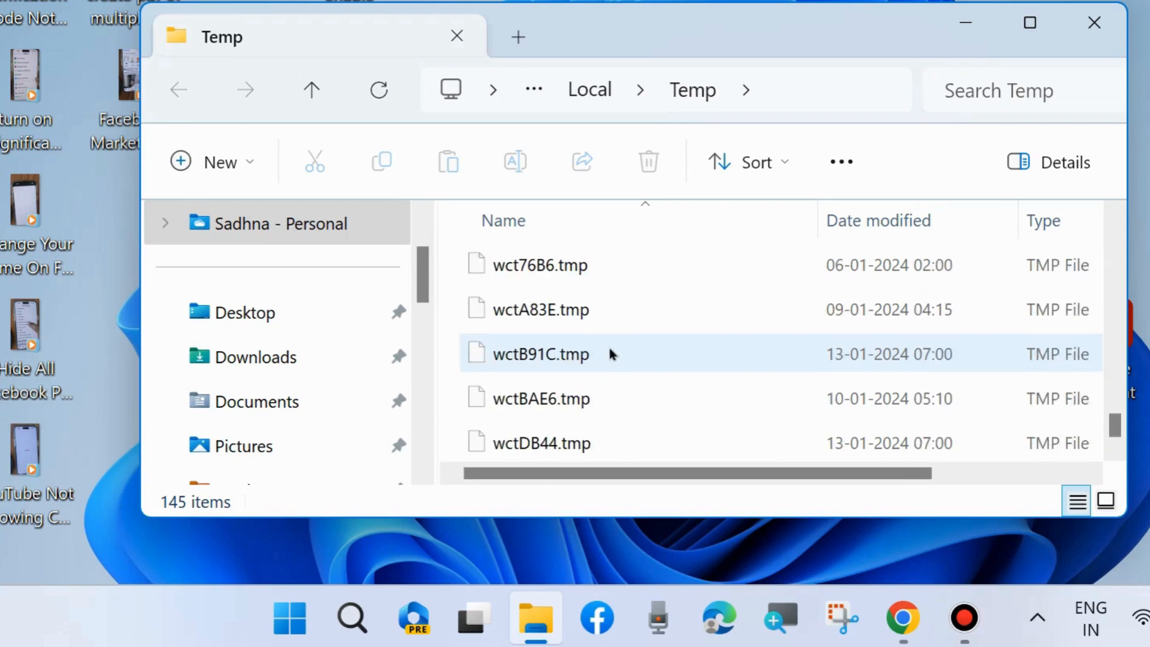
click(519, 309)
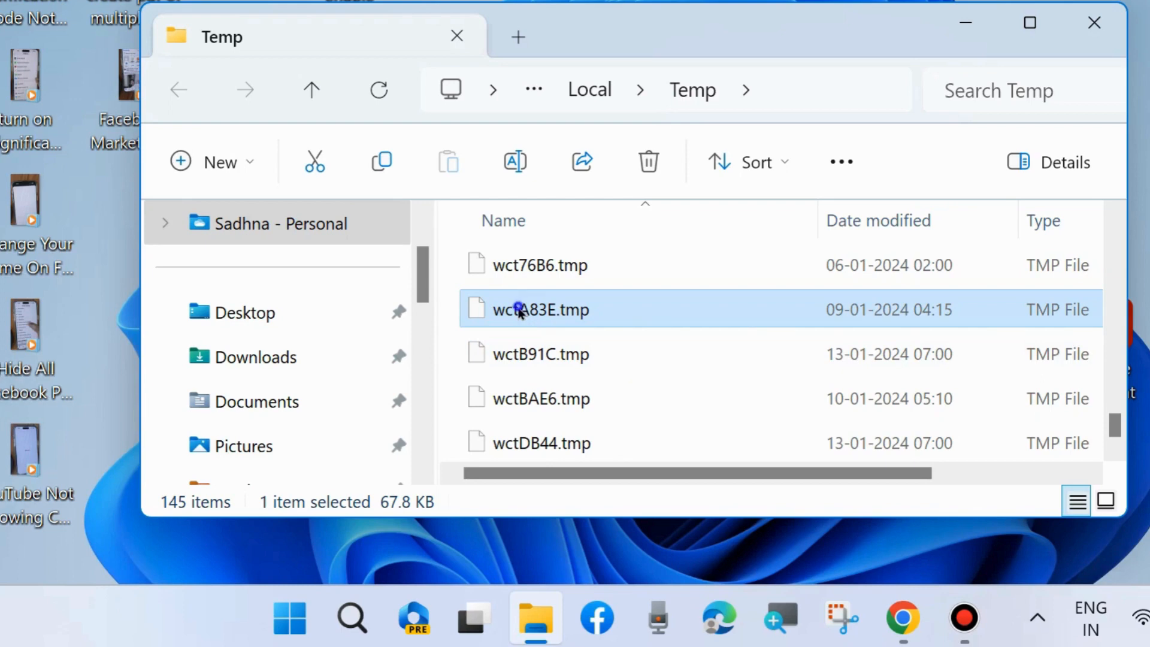
click(519, 309)
click(515, 273)
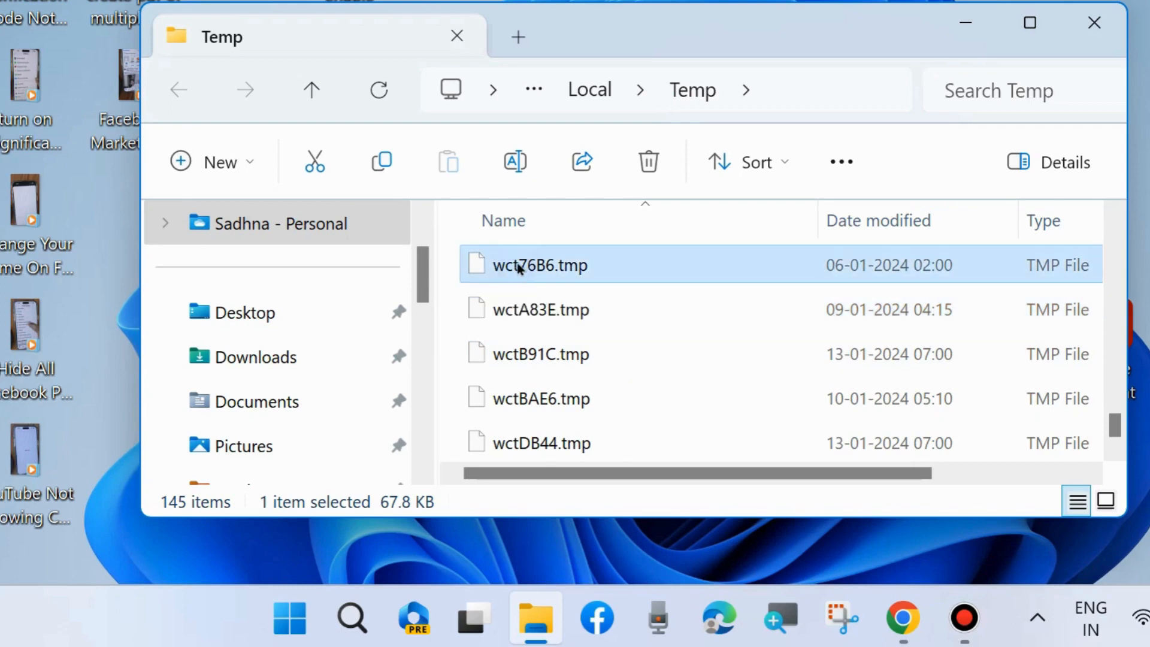
key(ctrl+a)
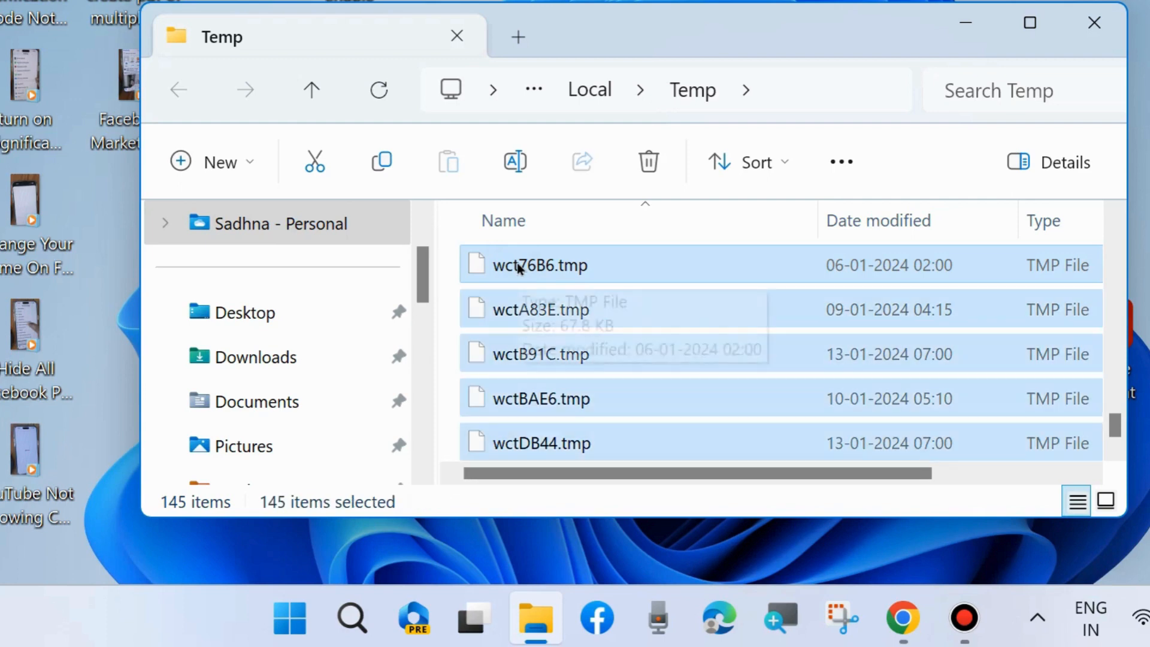
click(649, 161)
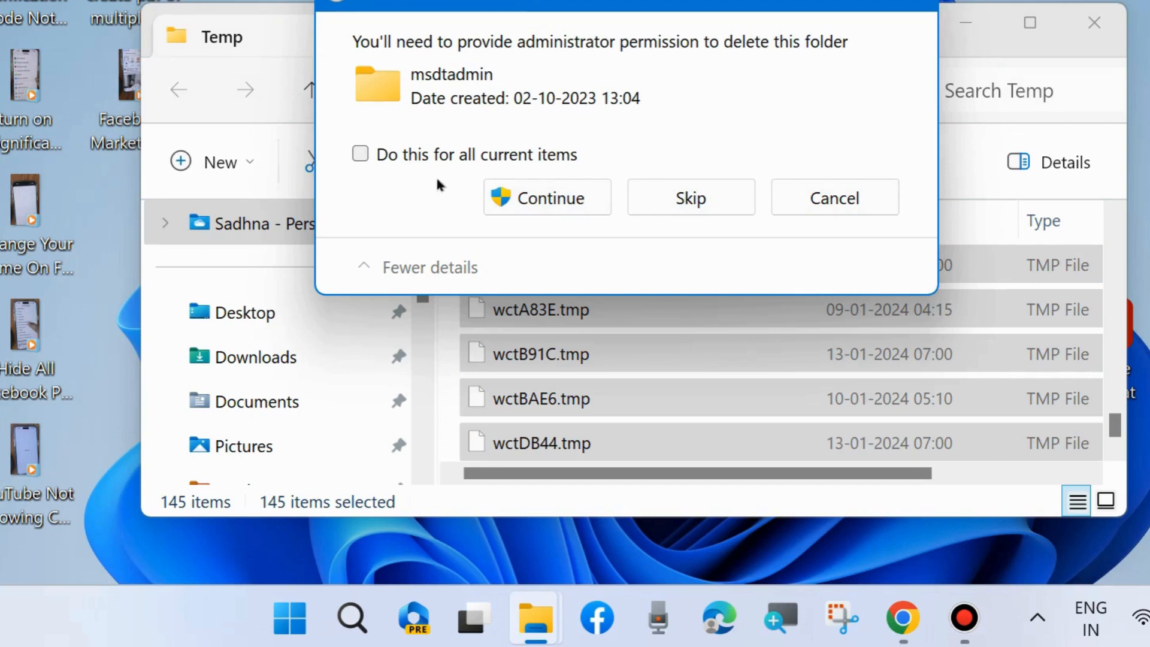
click(677, 192)
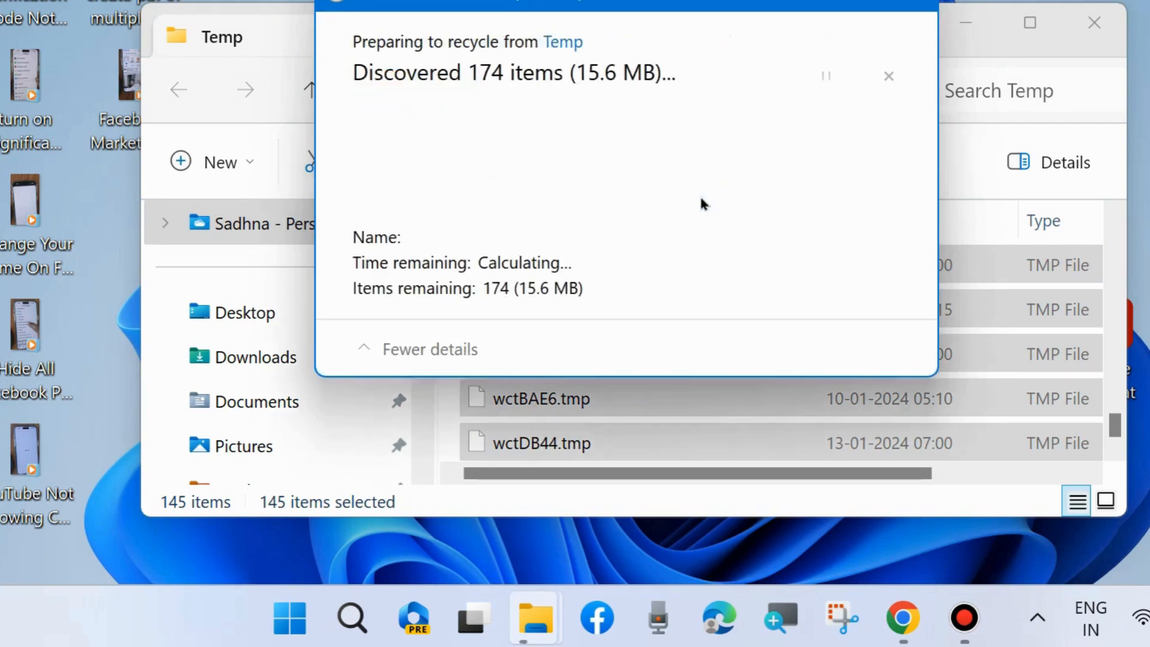
click(683, 204)
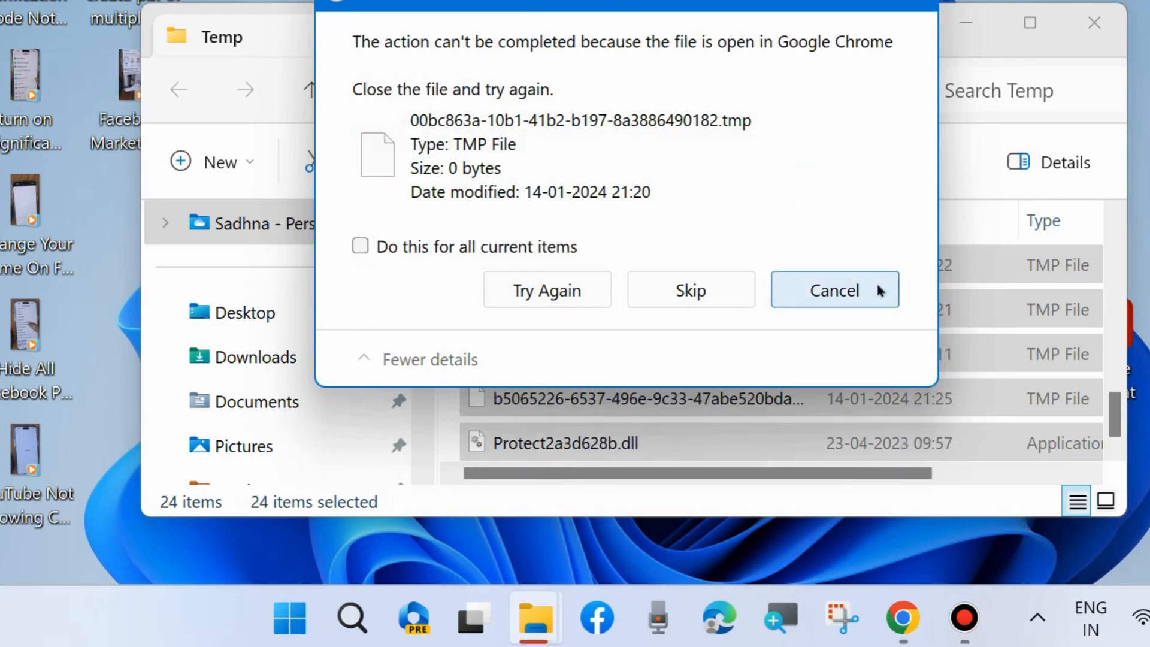
click(849, 290)
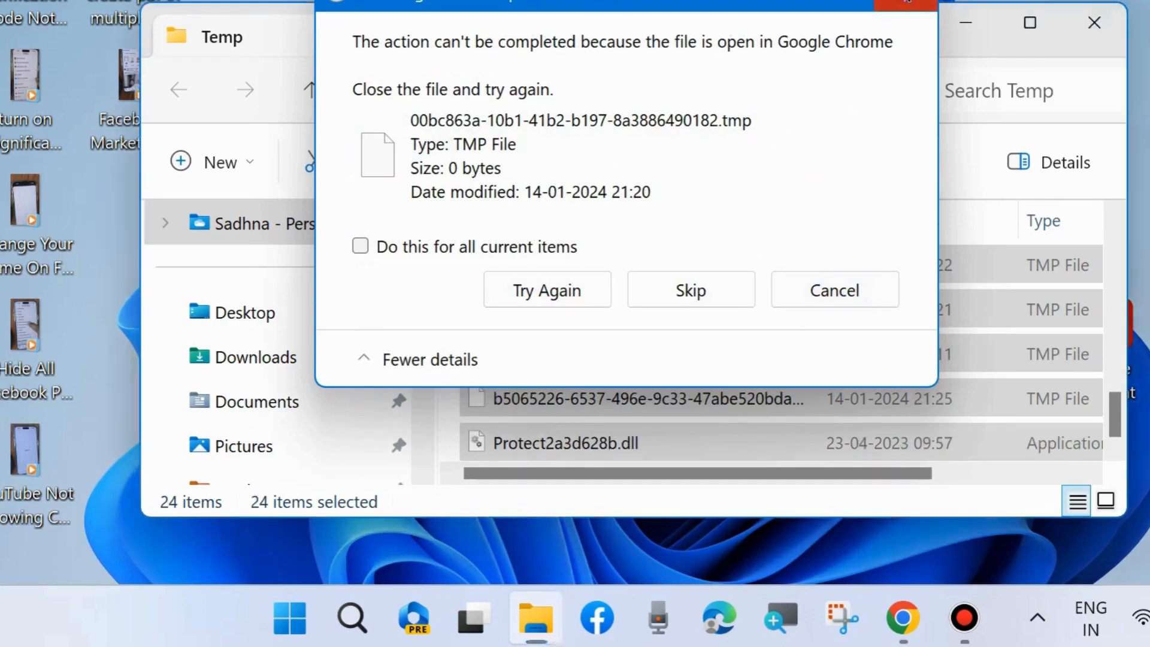
click(906, 5)
click(1087, 29)
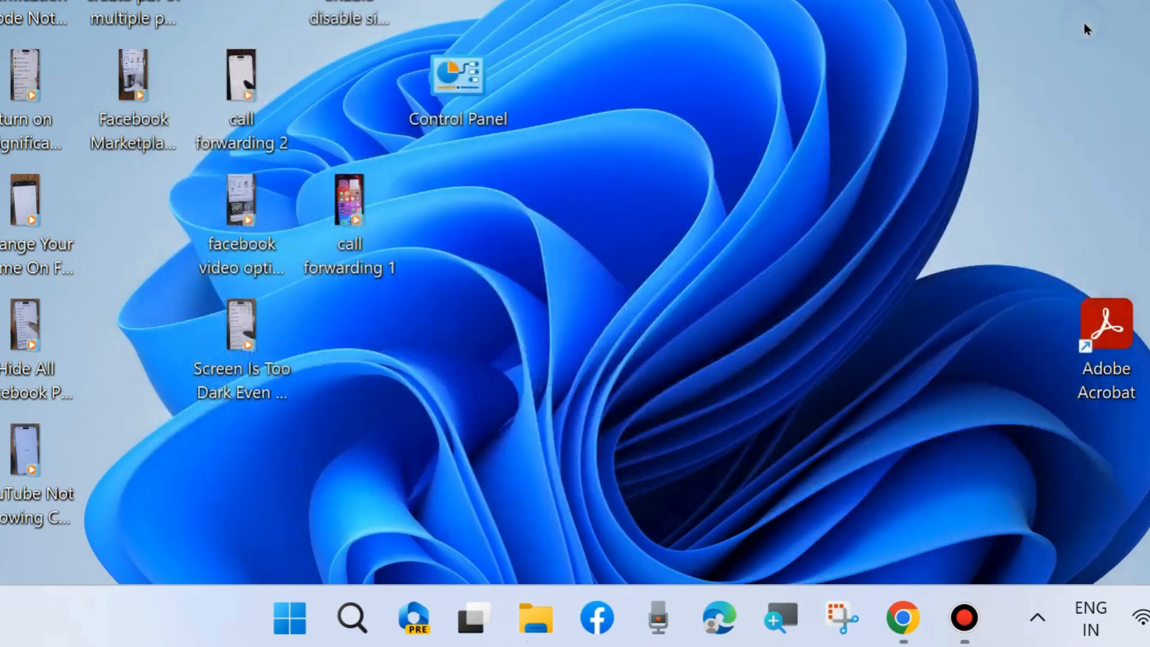
- Open the Windows Temp folder by running temp, and grant permanent access to it
right_click(289, 607)
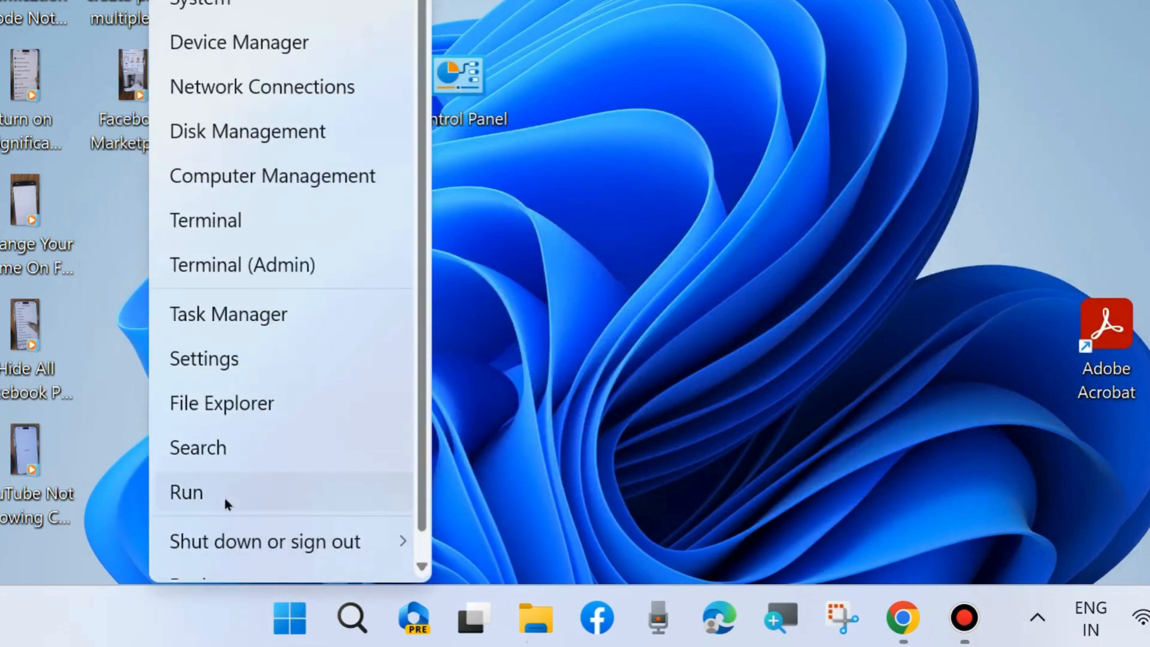
click(225, 501)
drag(226, 271, 564, 133)
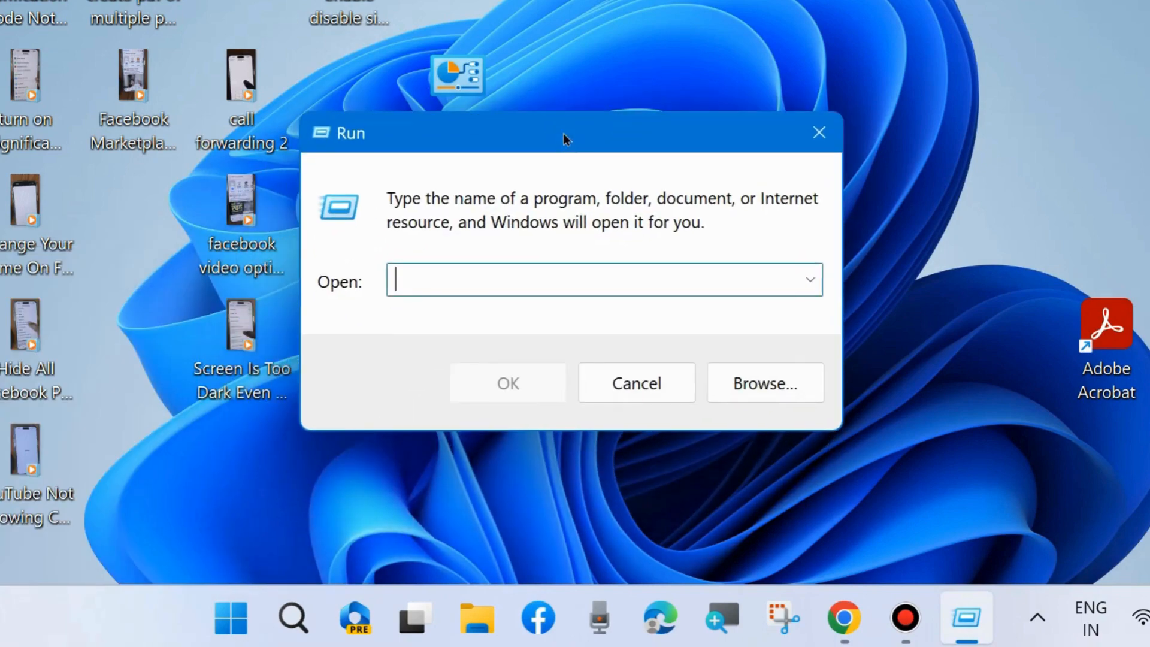
text(temp)
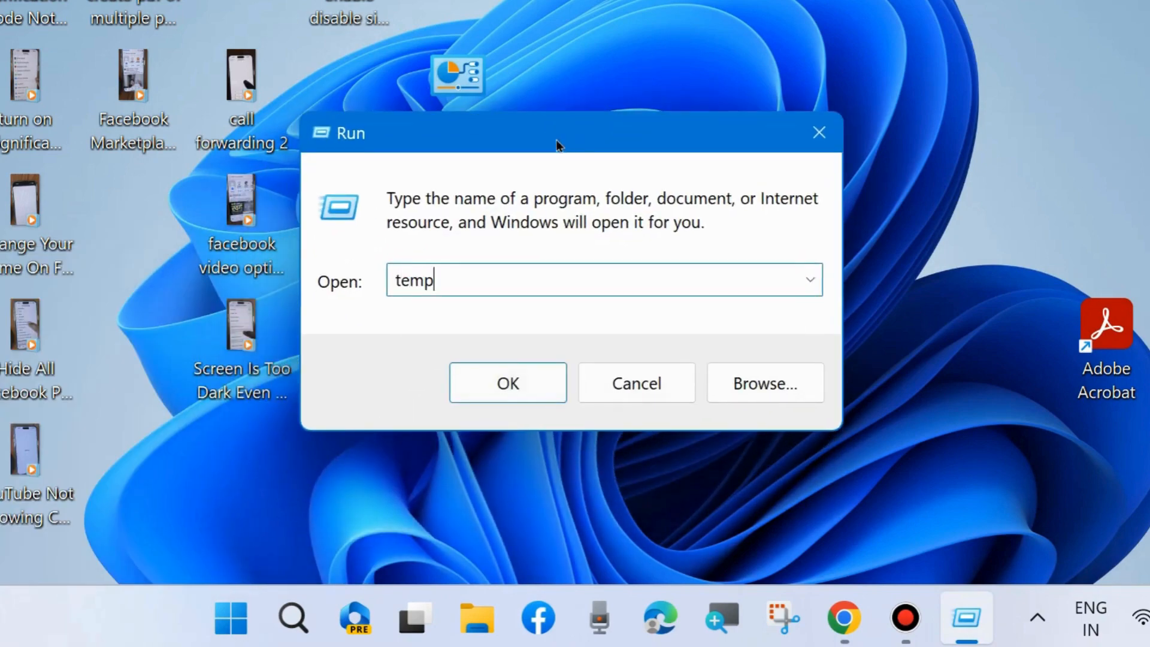
click(513, 384)
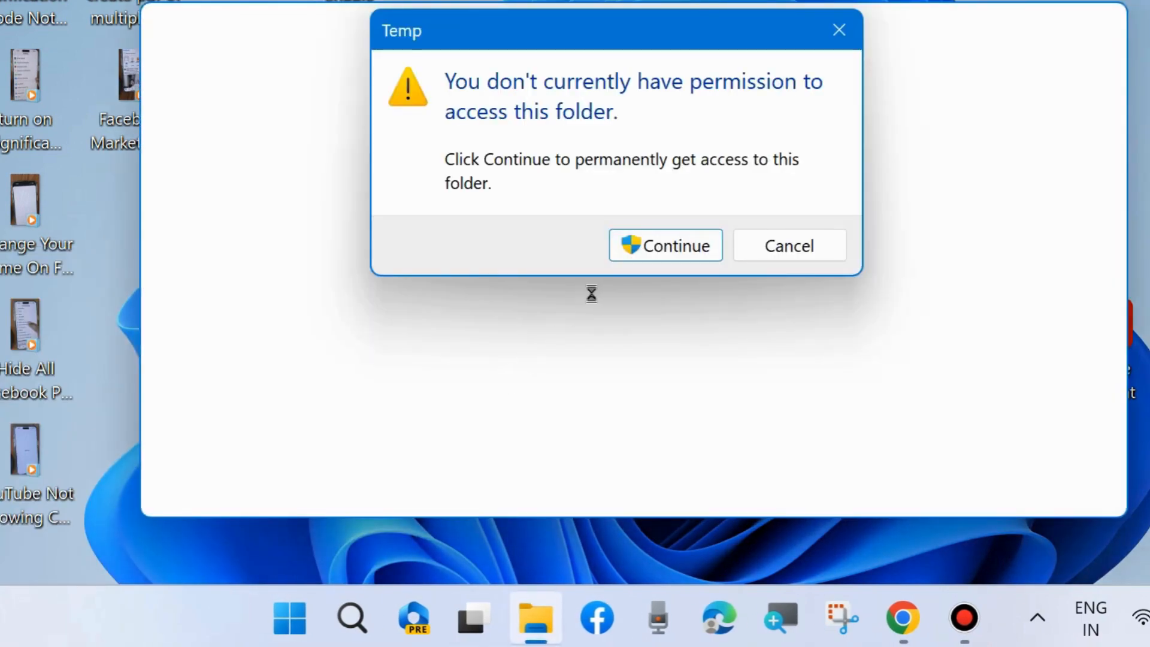
click(667, 246)
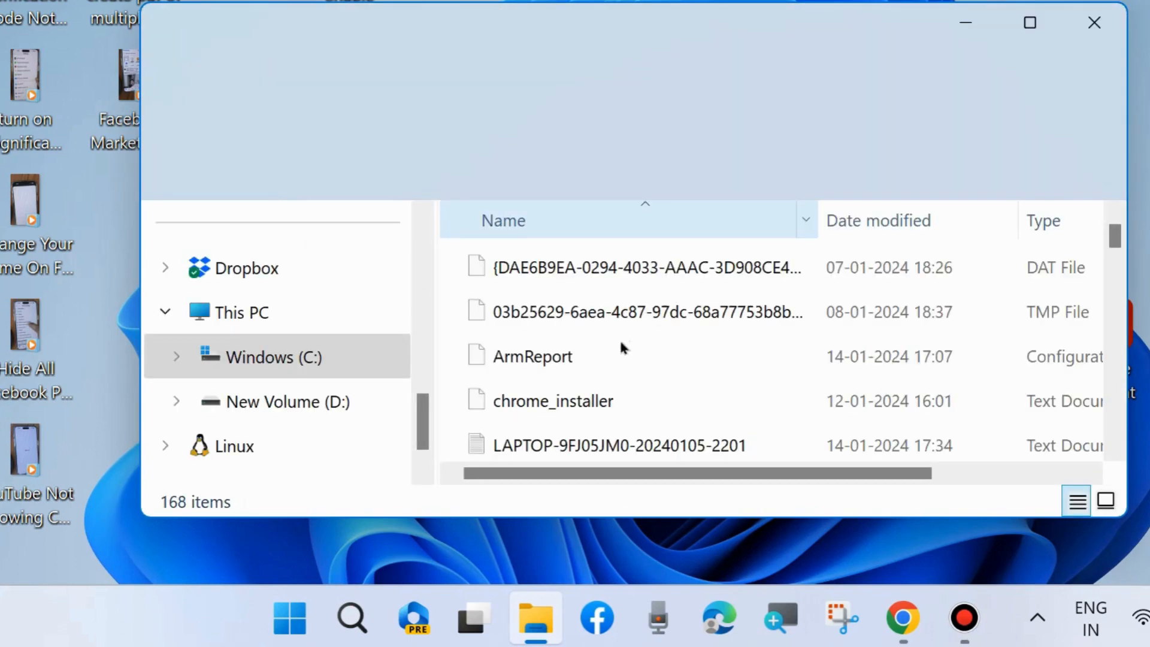
- Delete all items in the Windows Temp folder, skipping the one that cannot be removed, and close the folder
scroll(619, 385, down, 15)
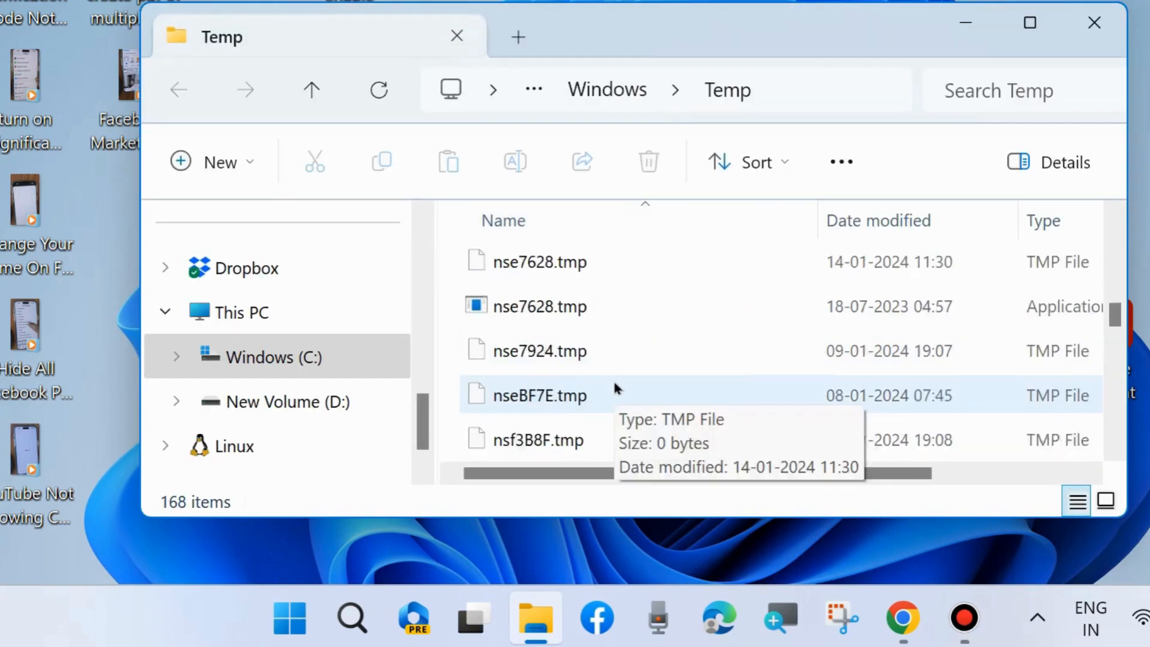
click(537, 306)
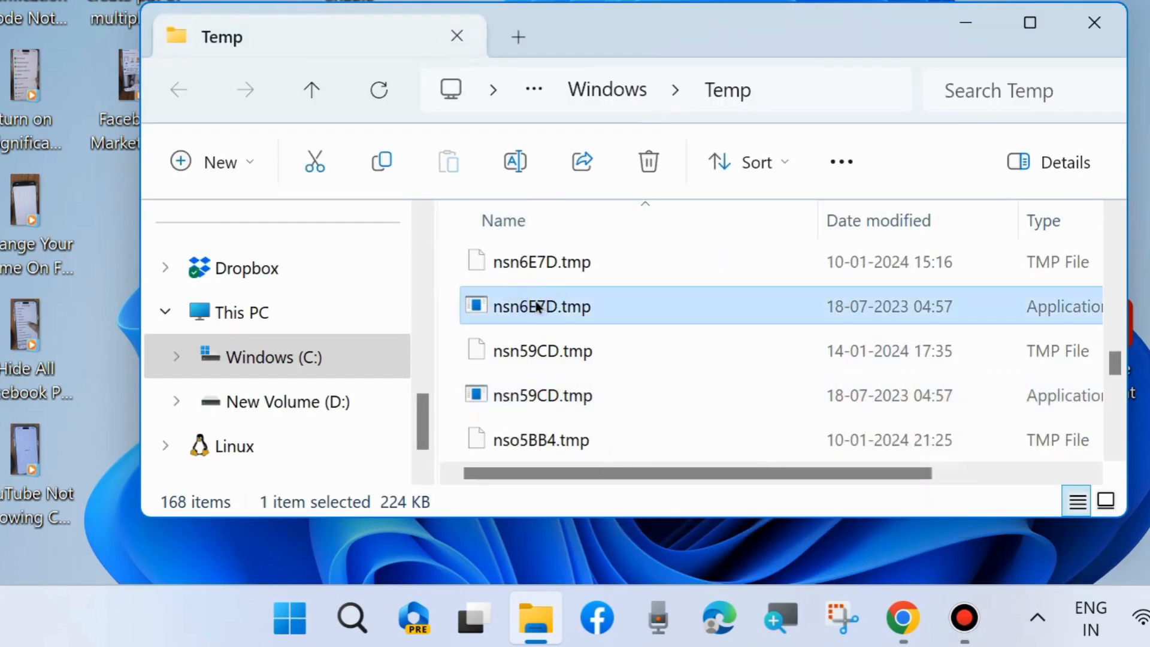
key(ctrl+a)
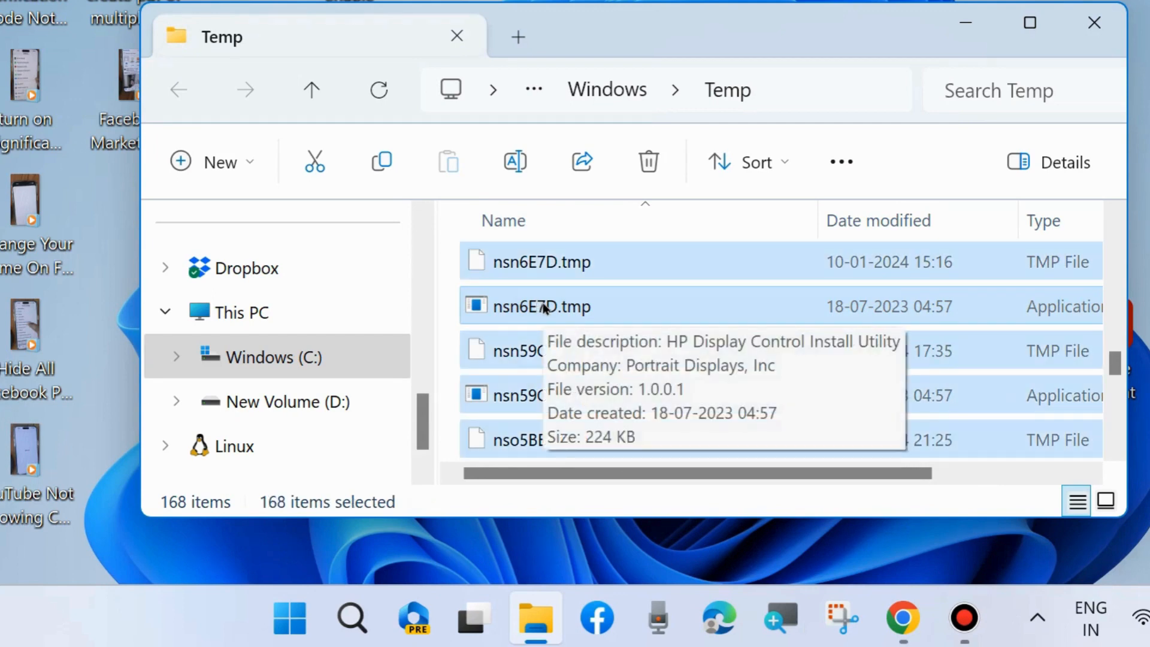
key(Delete)
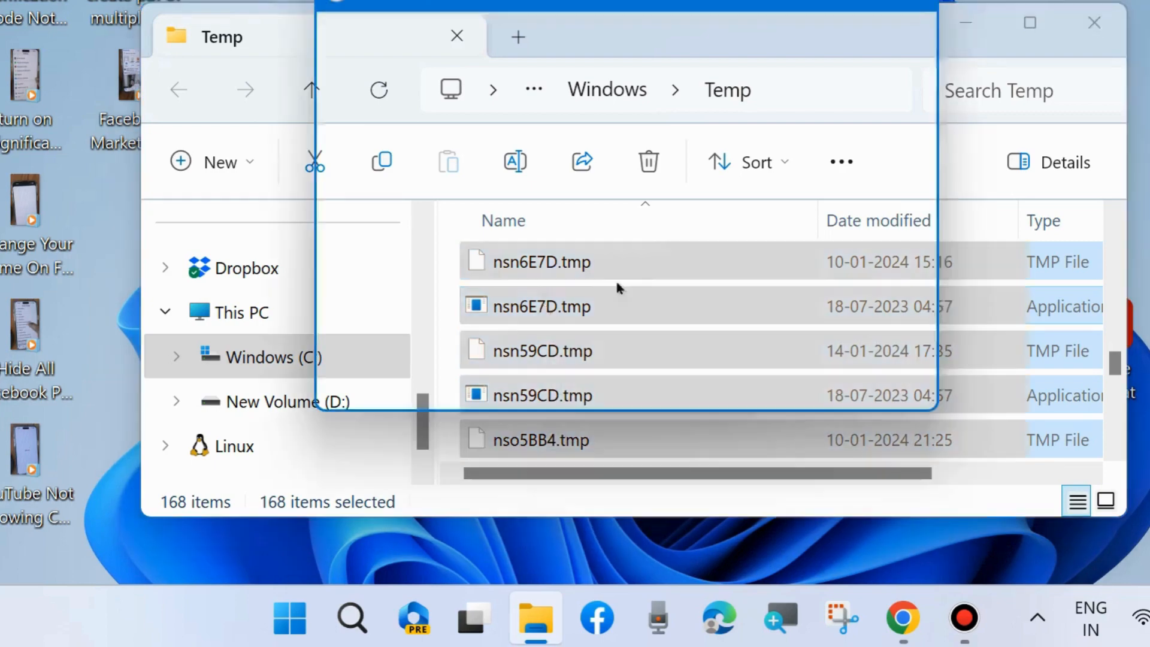
click(677, 320)
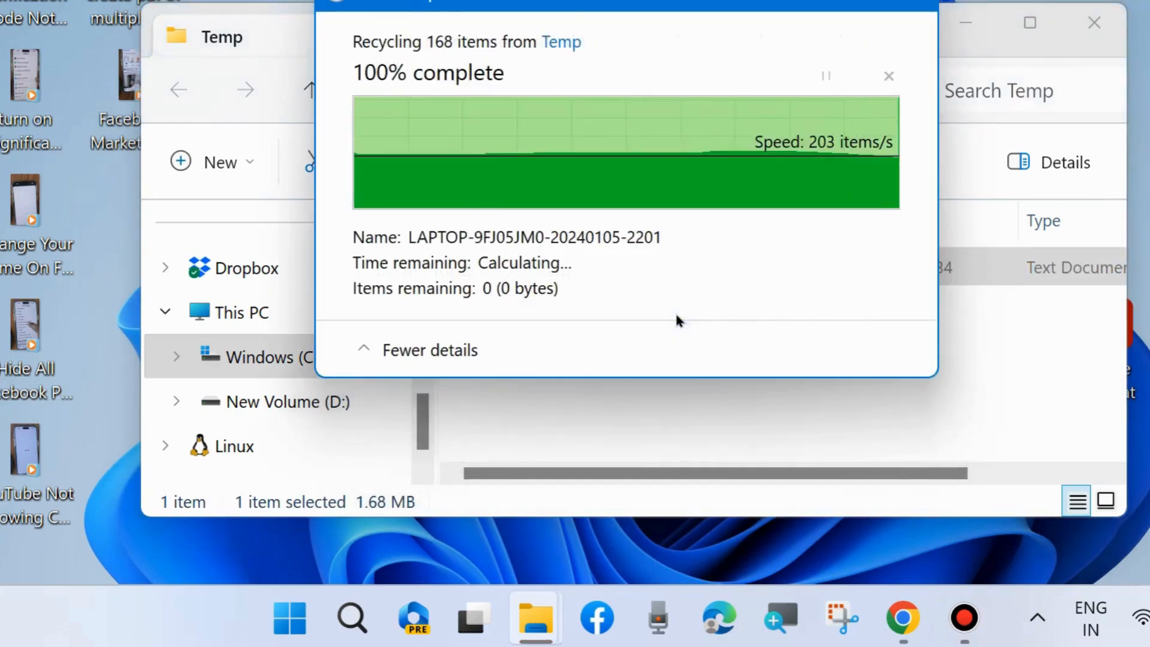
click(1094, 23)
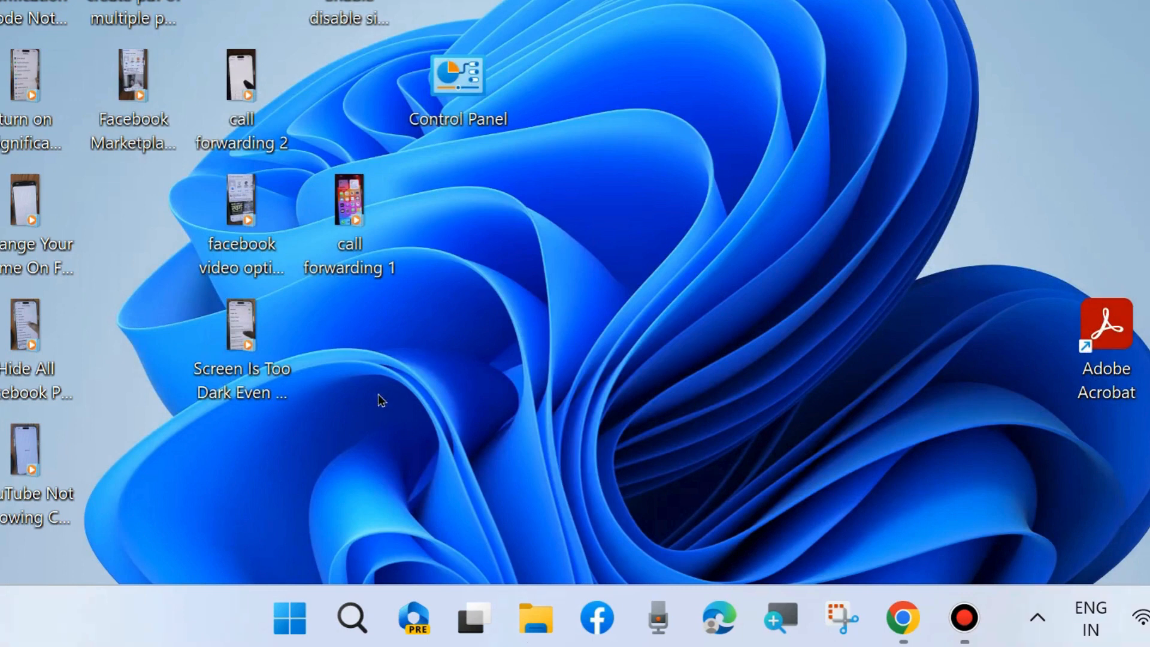
- Launch System Restore by running rstrui
right_click(292, 609)
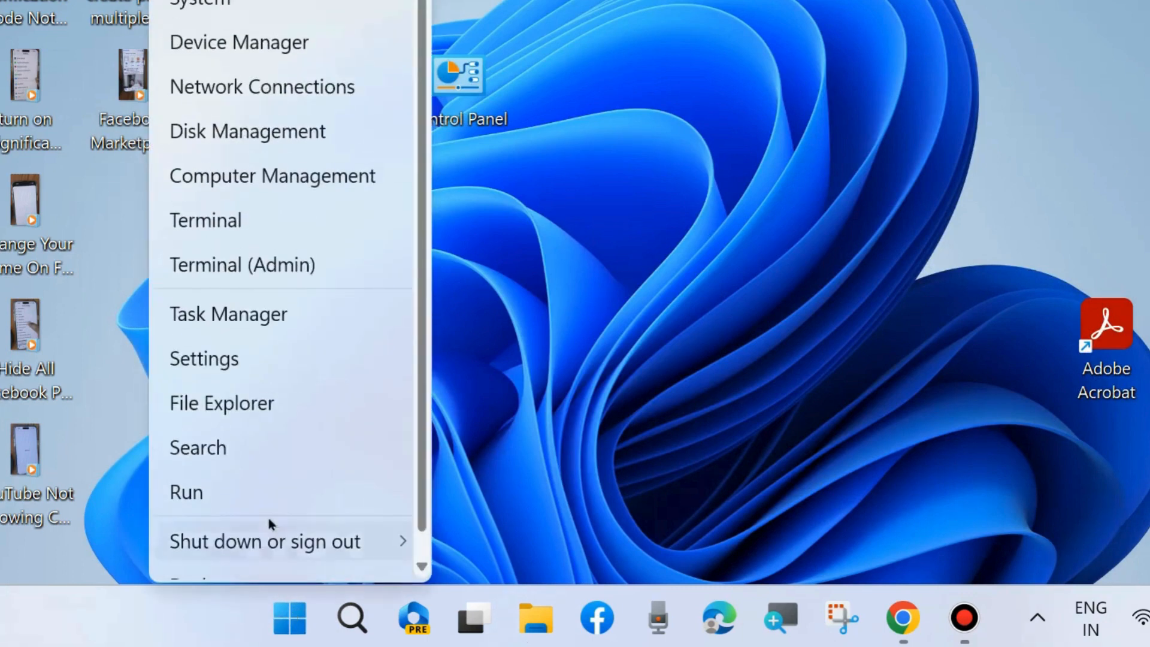
click(216, 495)
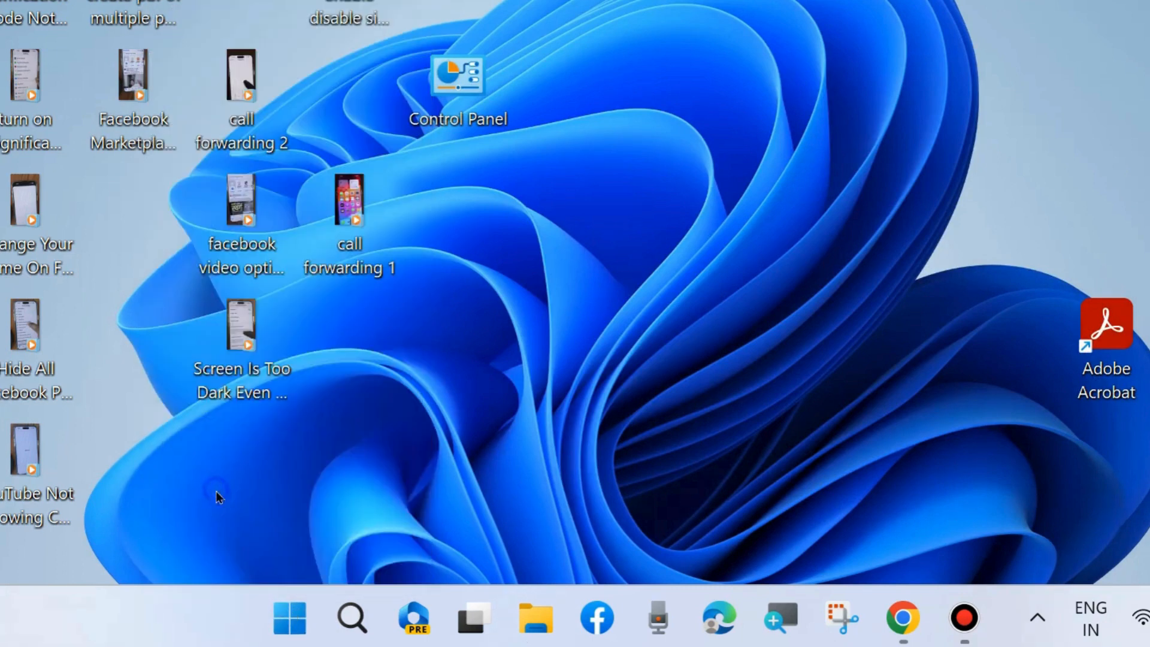
drag(327, 301, 624, 70)
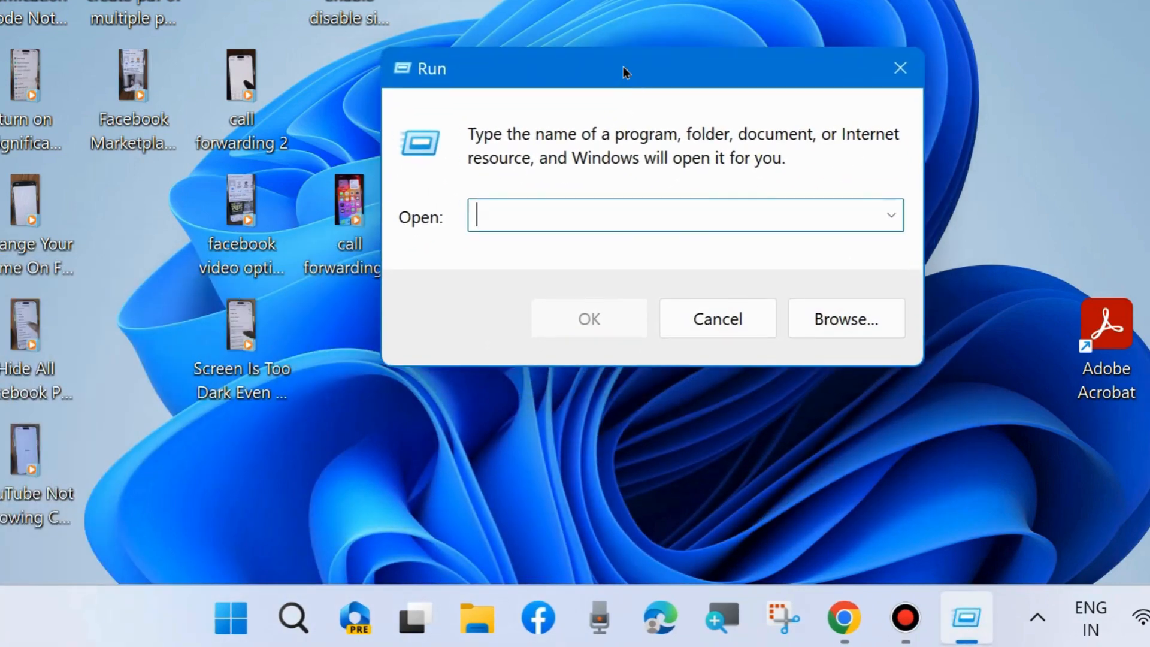
text(rstrui)
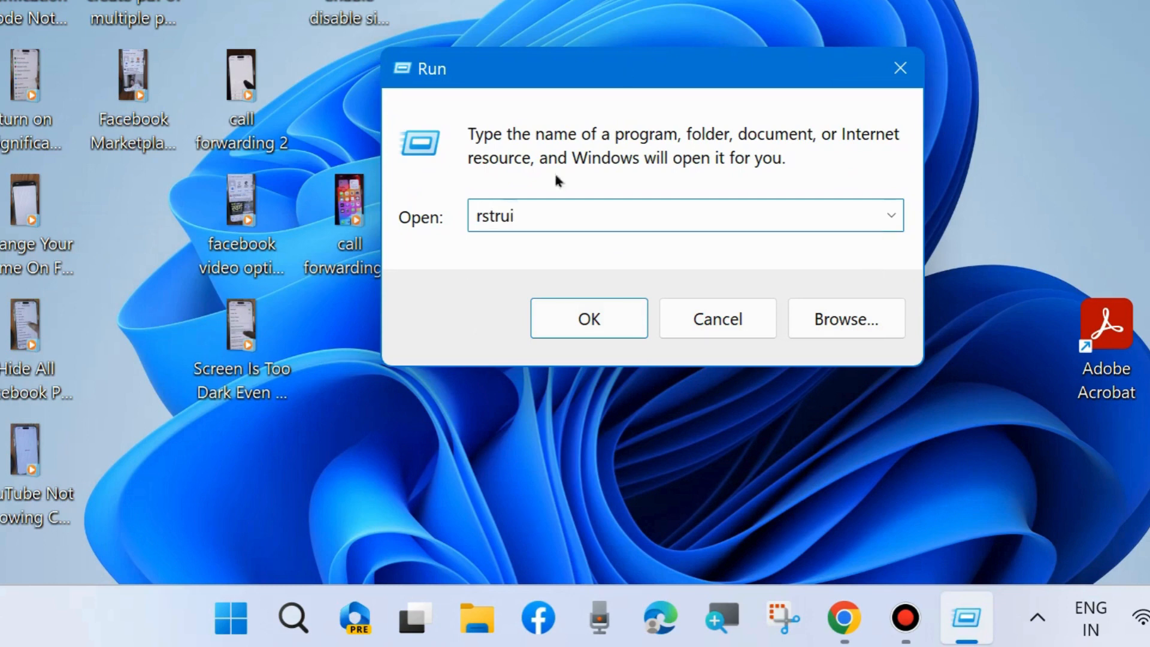
click(601, 320)
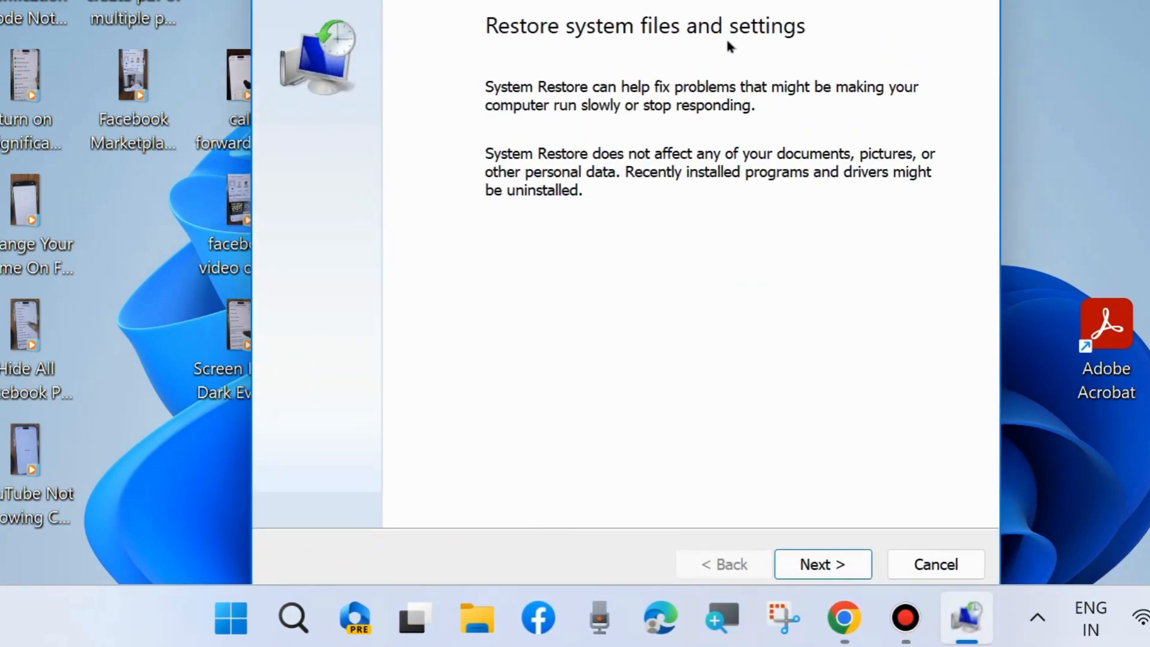
click(816, 561)
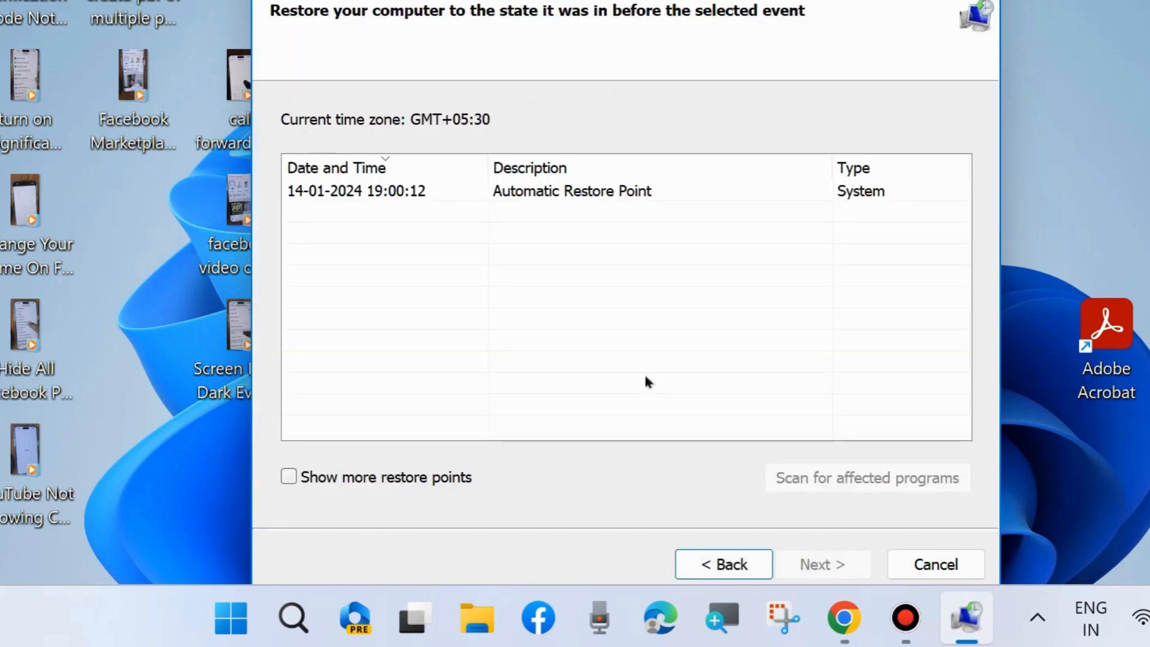
click(534, 193)
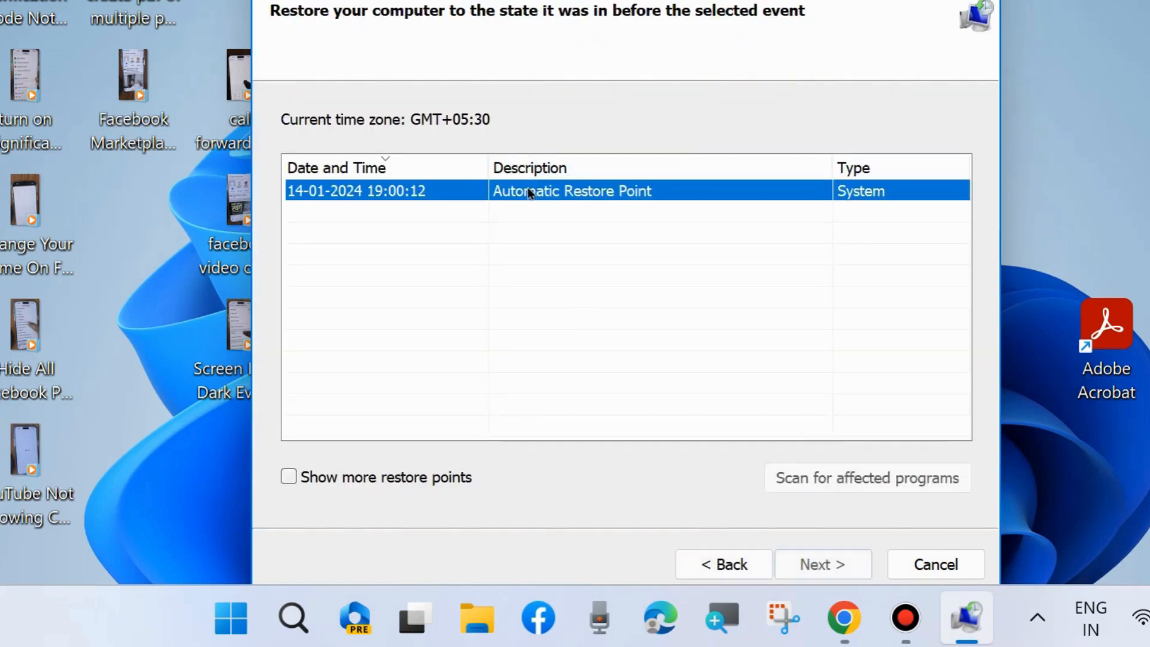
click(288, 476)
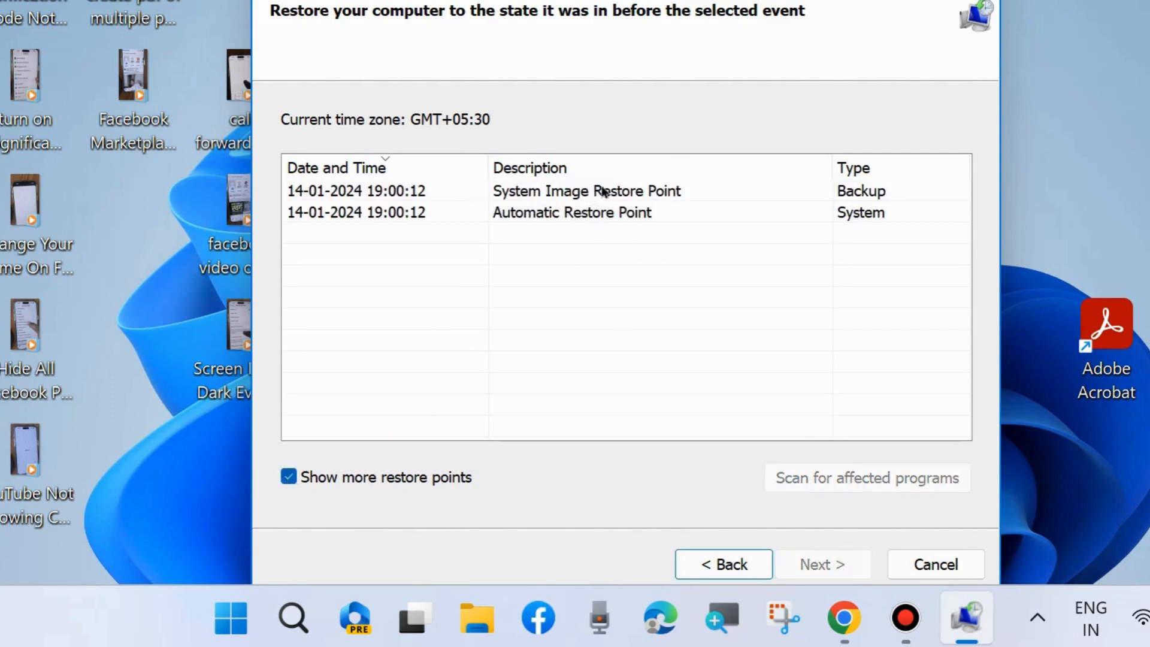
click(538, 193)
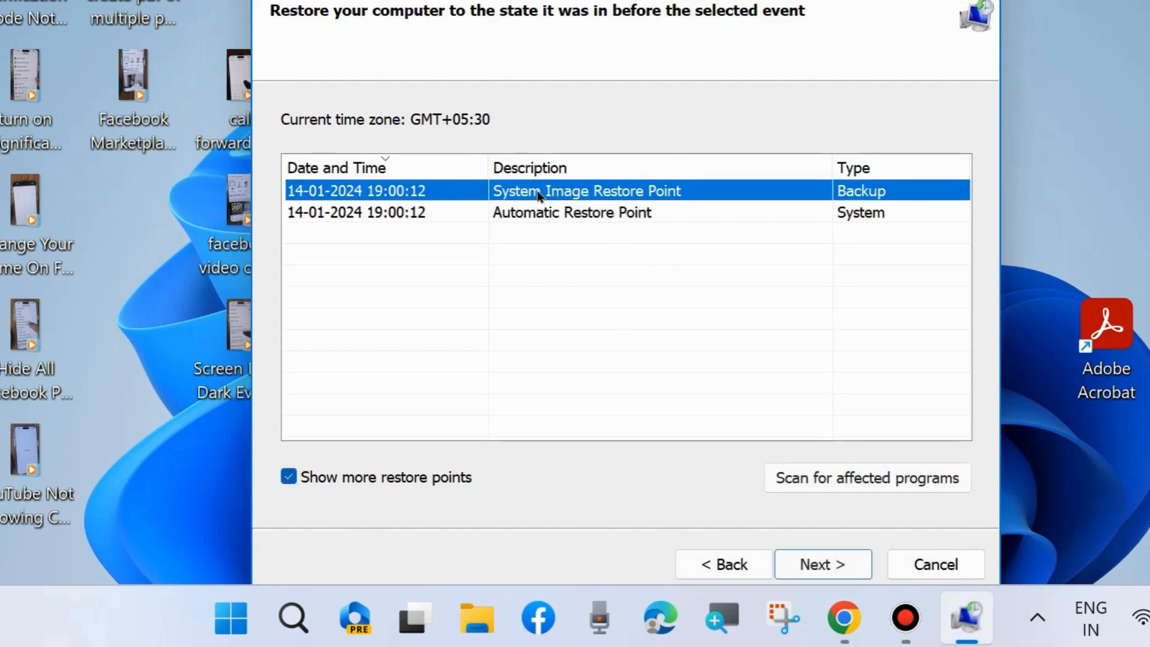
click(813, 566)
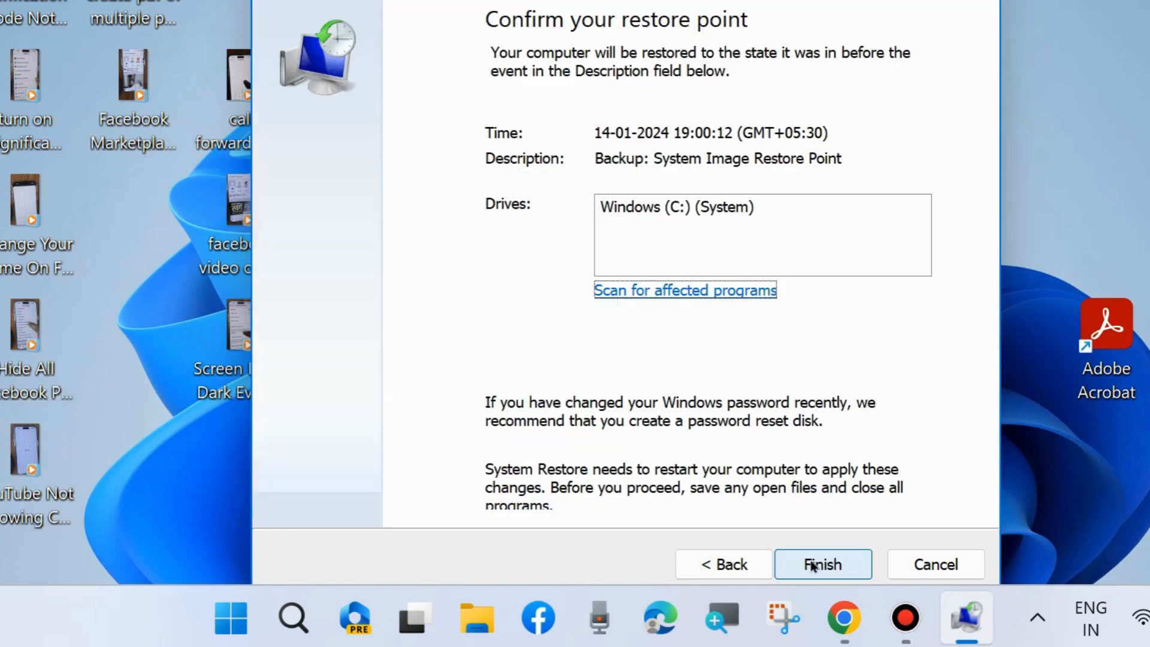